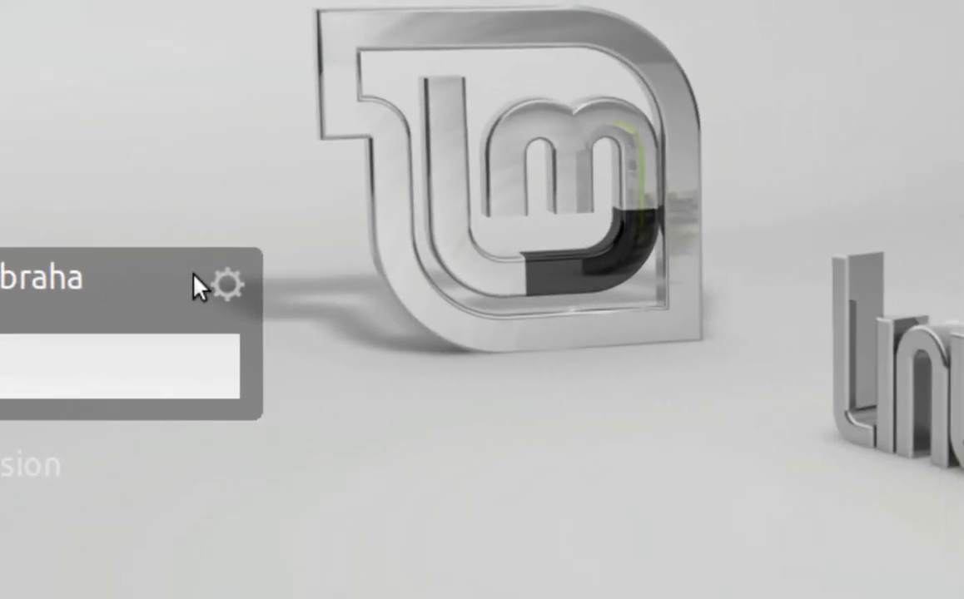
- Choose the GNOME session for the user account, enter the account password and log in
click(481, 256)
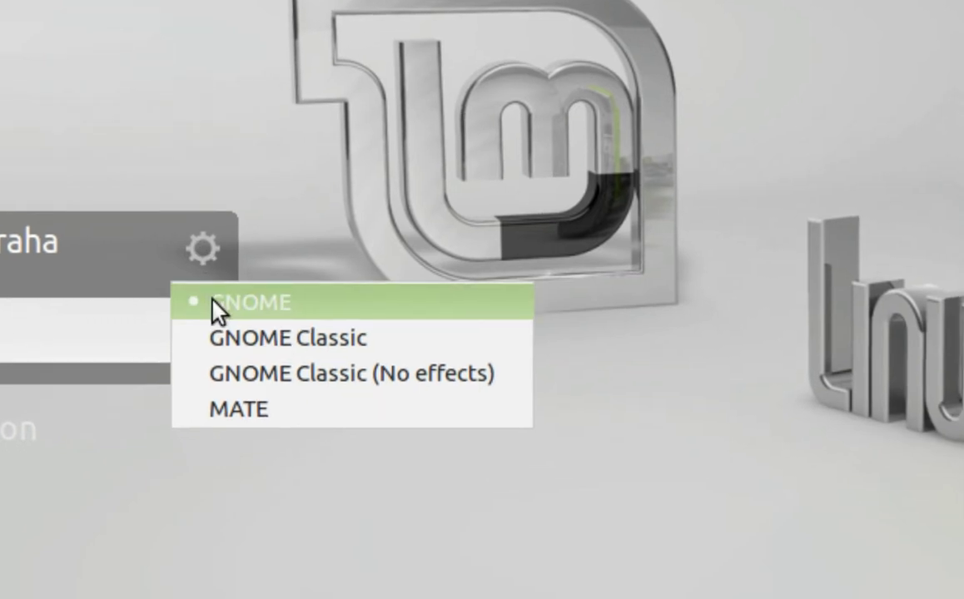
click(211, 280)
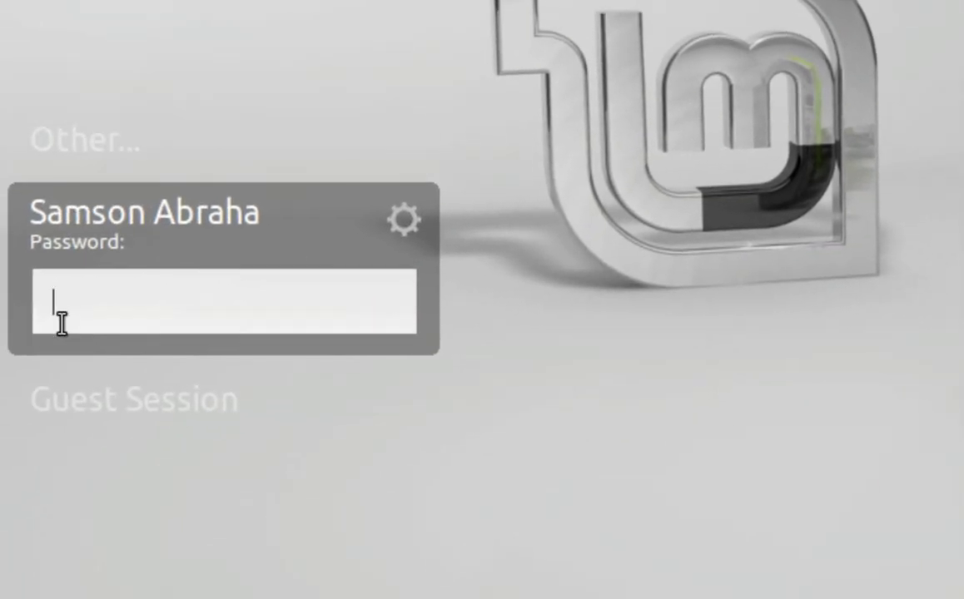
text(*****)
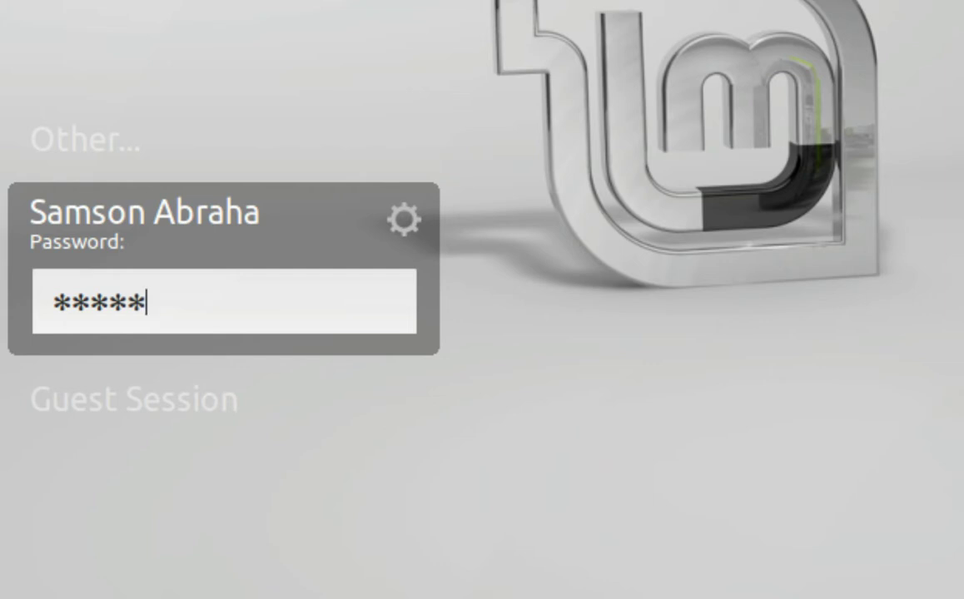
text(****)
key(Return)
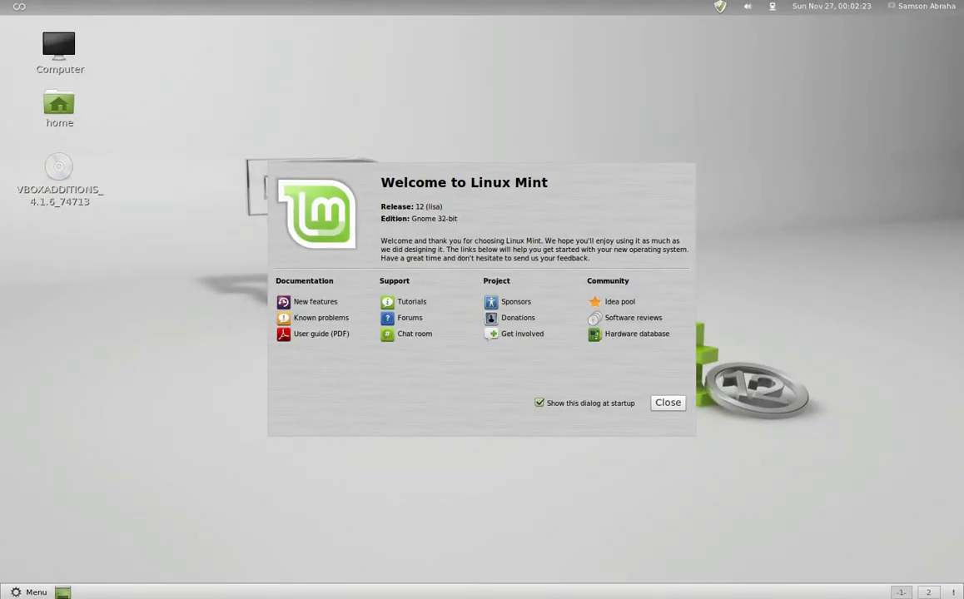
- Stop the Linux Mint welcome dialog from showing at startup and close it
click(539, 403)
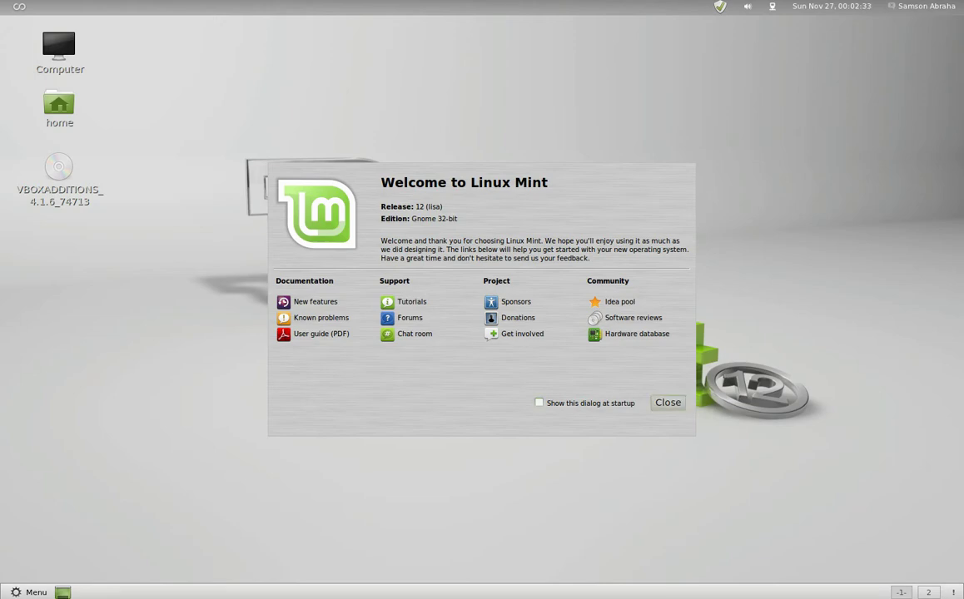
click(667, 403)
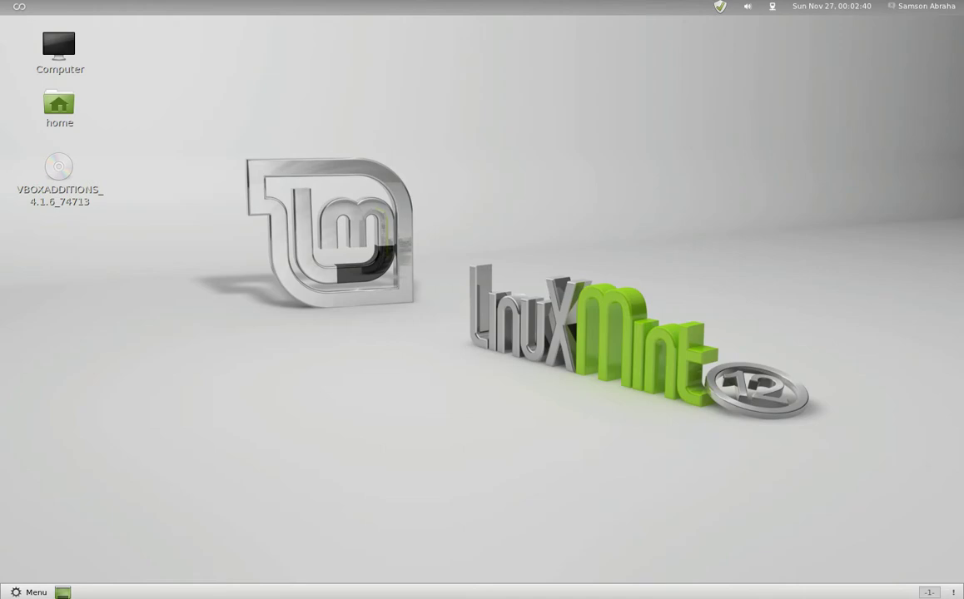
- Look at the categories and favourites in the desktop's application menu and close it
key(super)
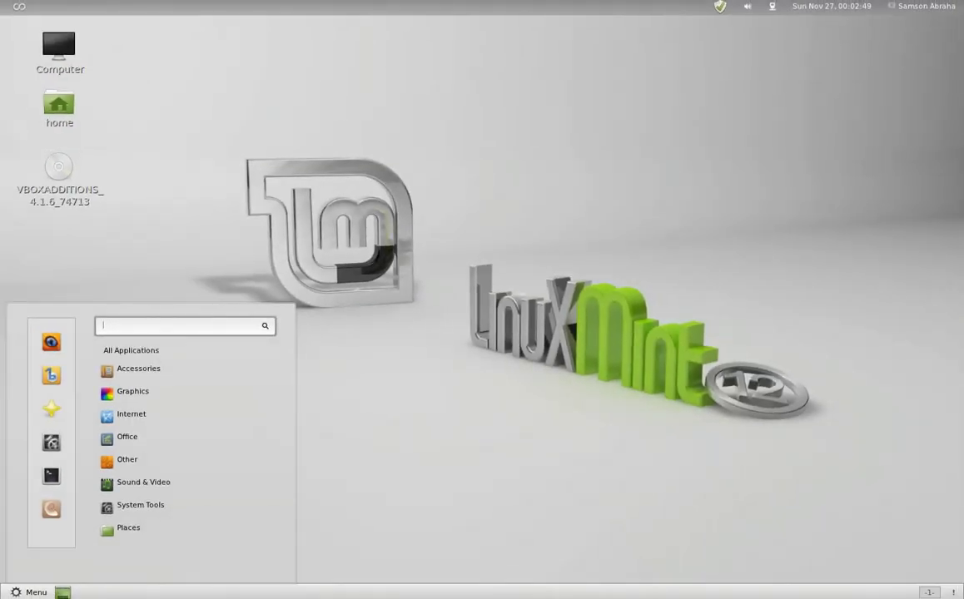
key(super)
mouse_move(1, 0)
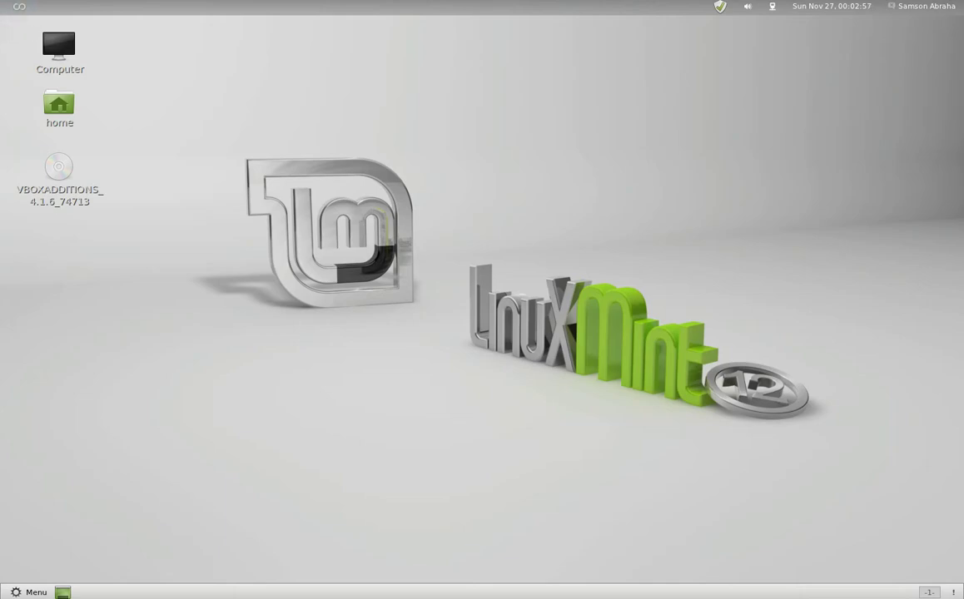
- Open the desktop background settings, try the Gelsan Green wallpaper and set the background to Arc-Wise
right_click(408, 107)
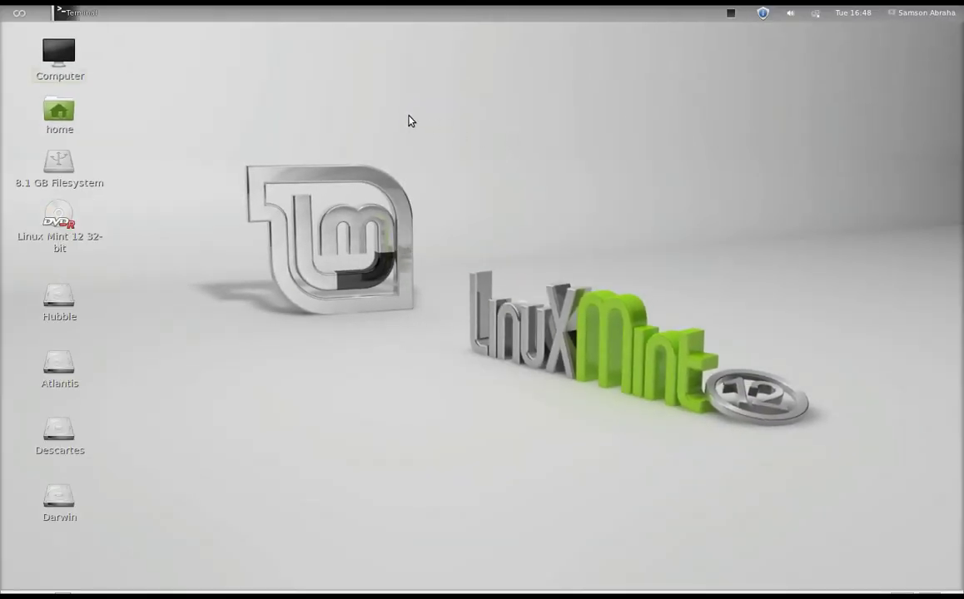
right_click(408, 116)
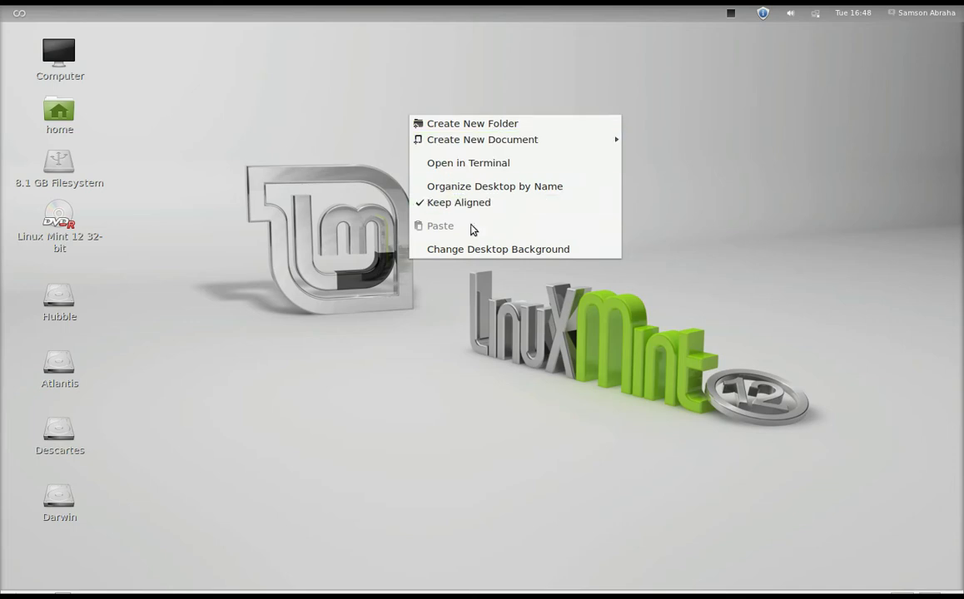
click(486, 252)
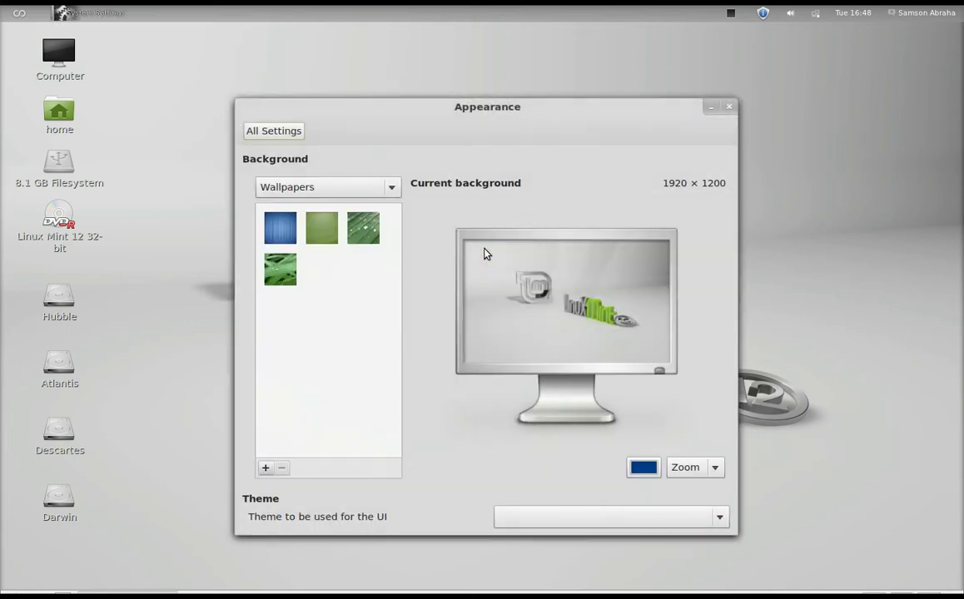
click(325, 231)
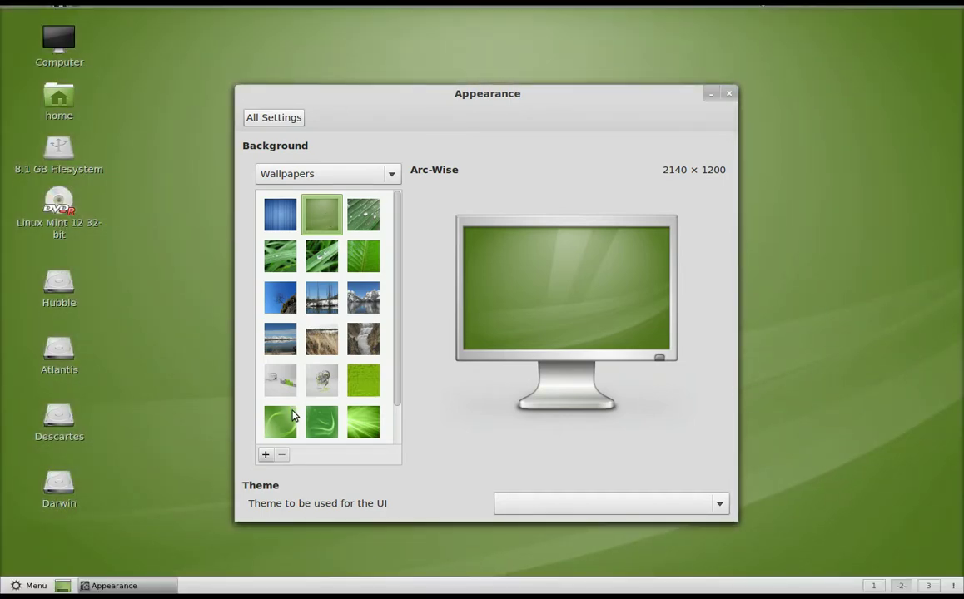
click(290, 406)
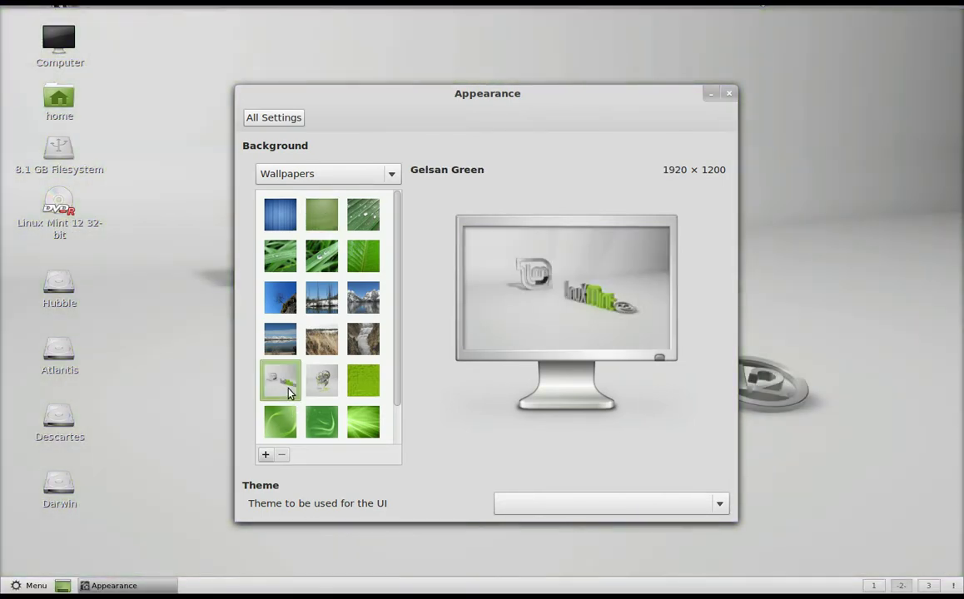
mouse_move(606, 111)
mouse_down()
mouse_move(297, 117)
mouse_move(602, 114)
mouse_up()
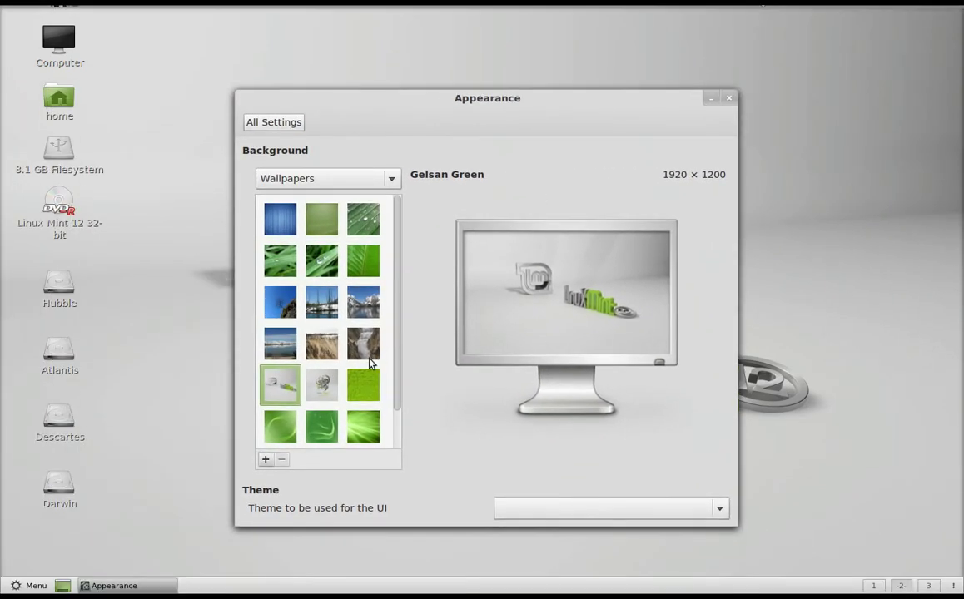
click(320, 228)
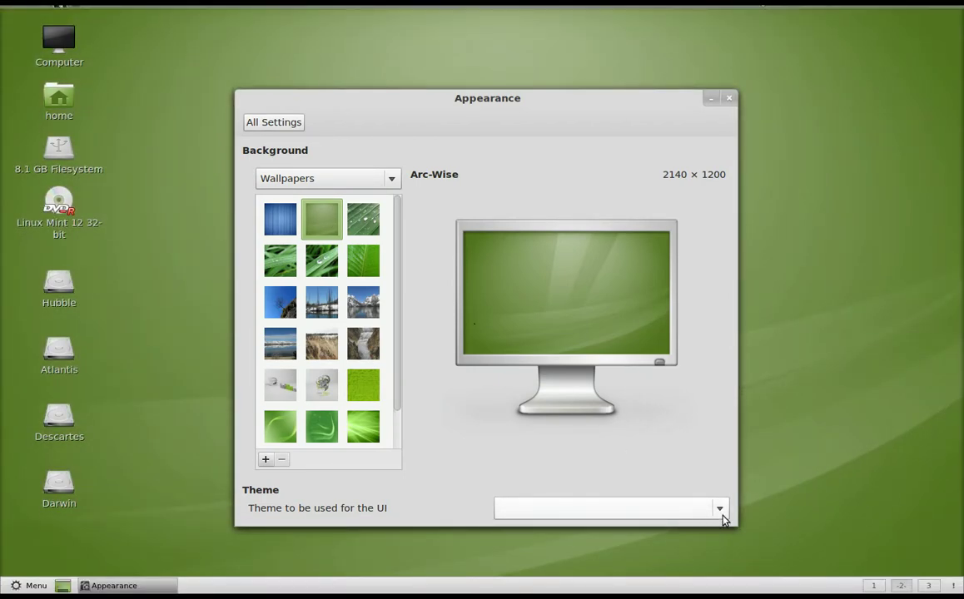
- Review the available UI themes and background sources without changing them, and close the Appearance settings
click(721, 515)
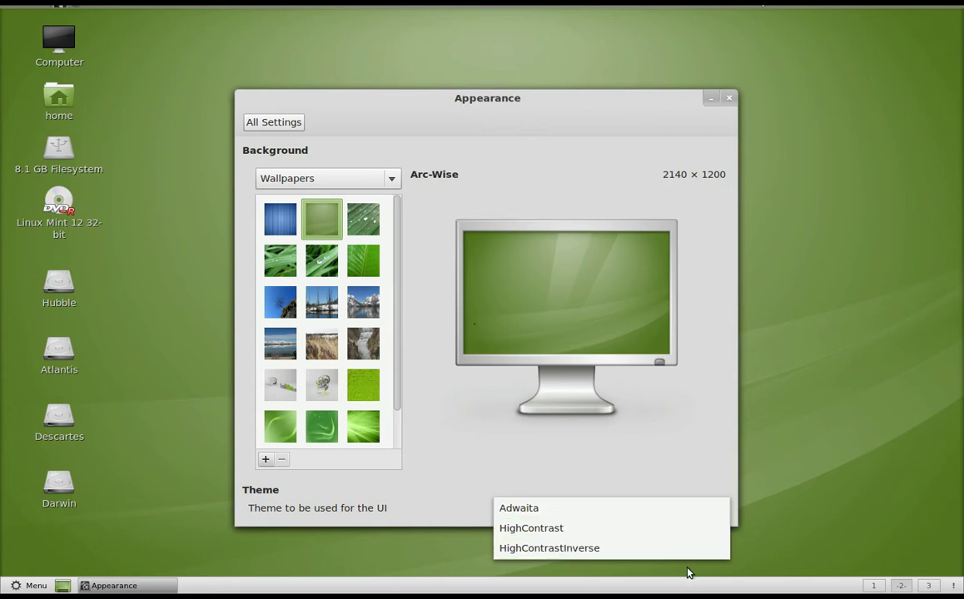
click(713, 486)
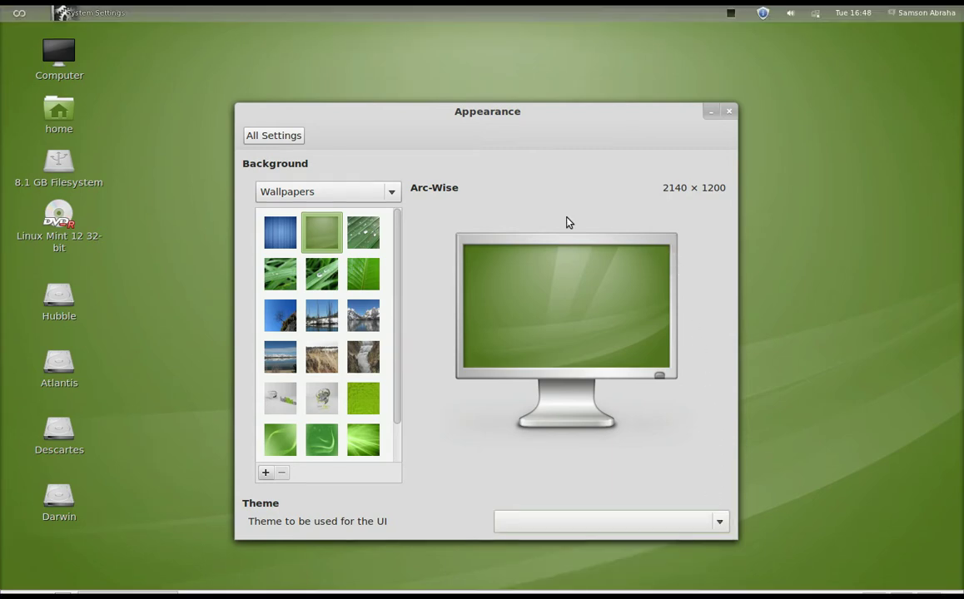
click(391, 180)
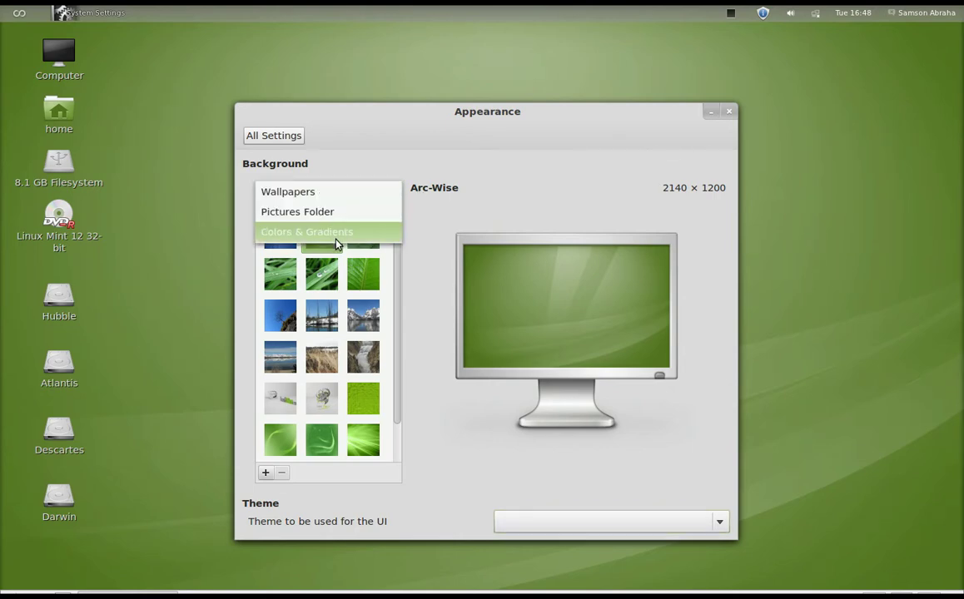
click(388, 196)
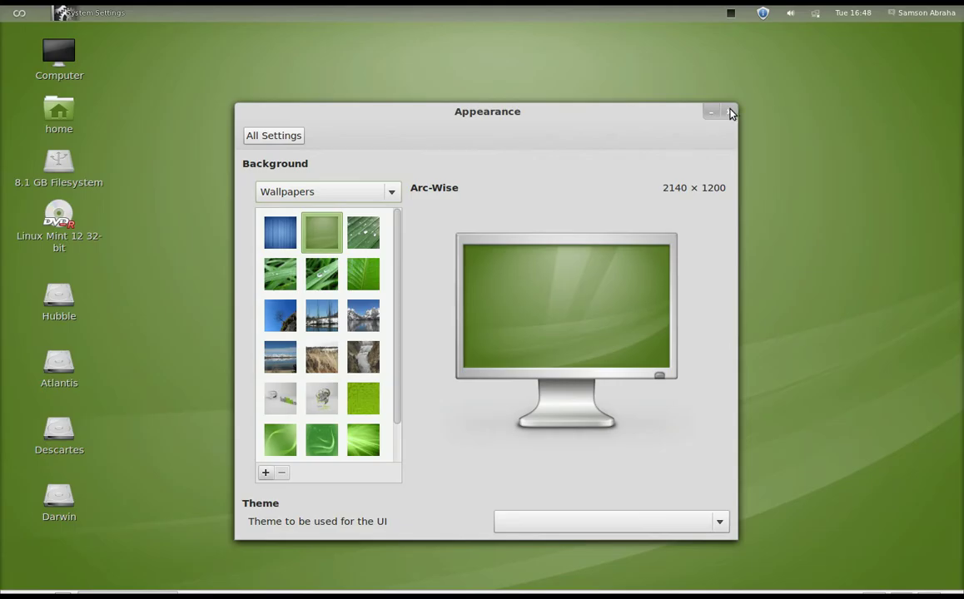
click(729, 111)
- Open the activities overview and browse the full list of installed applications
key(super)
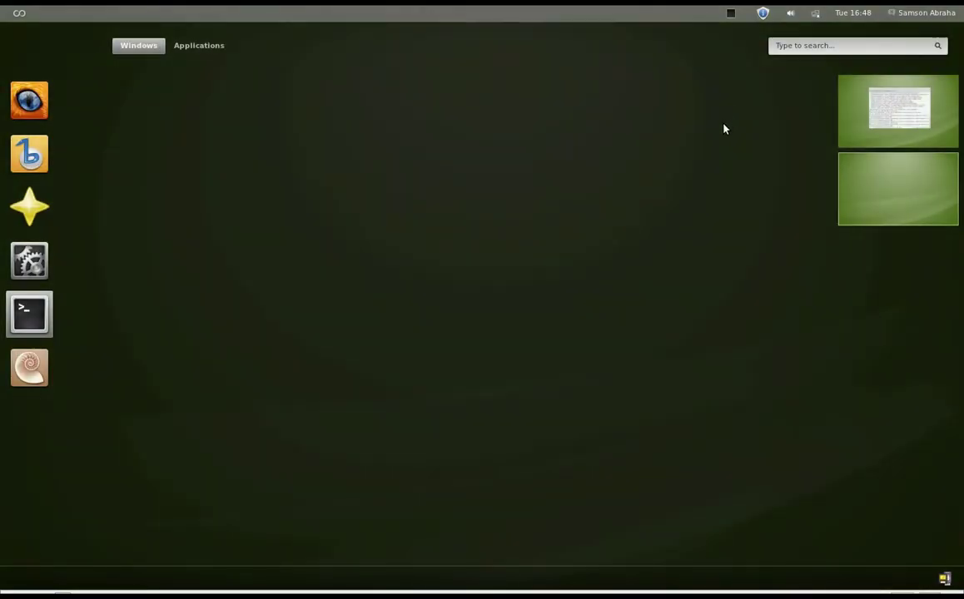
click(191, 45)
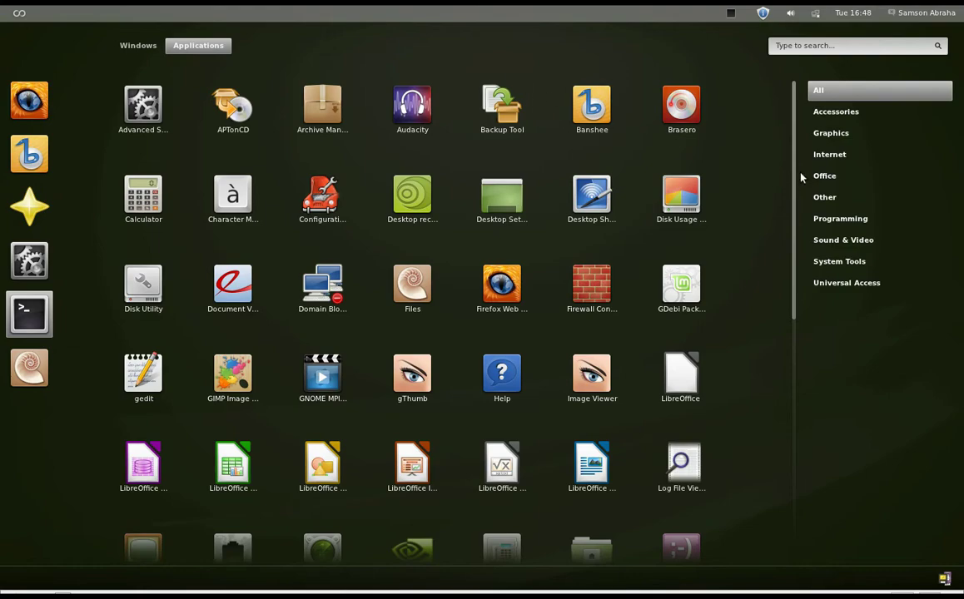
drag(793, 176, 829, 143)
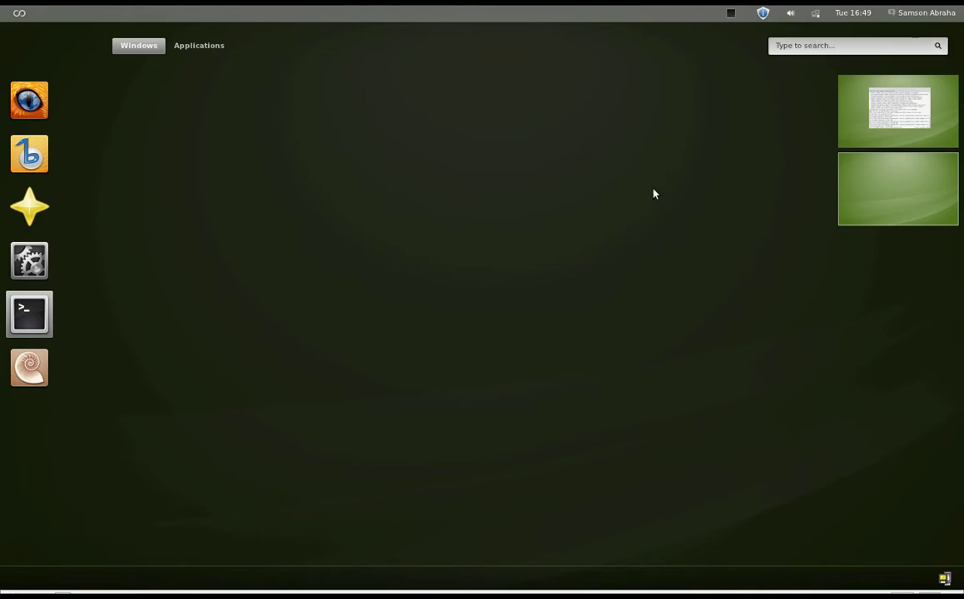
- Search the overview for "software", launch Software Manager and browse its Featured packages
text(software)
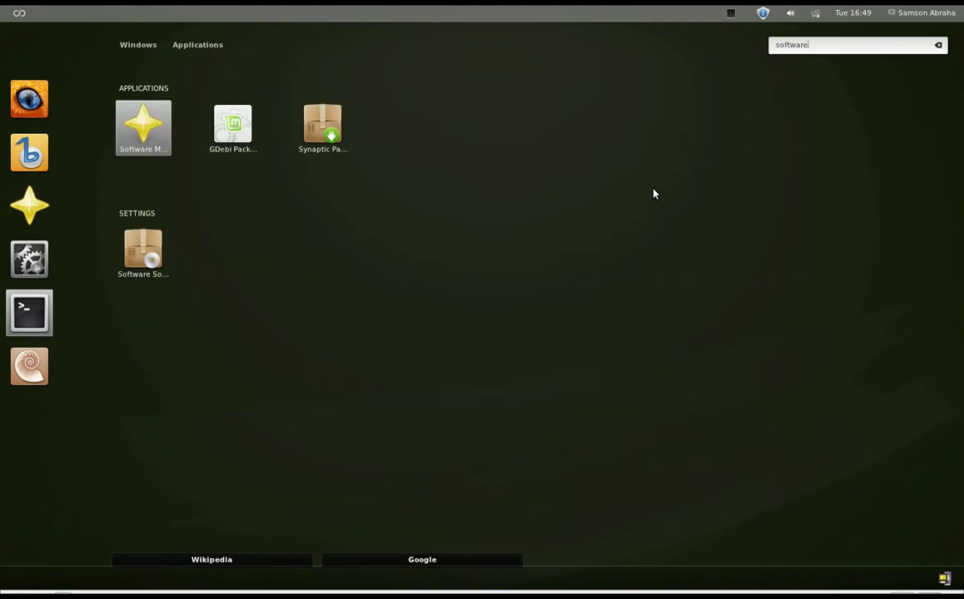
key(Return)
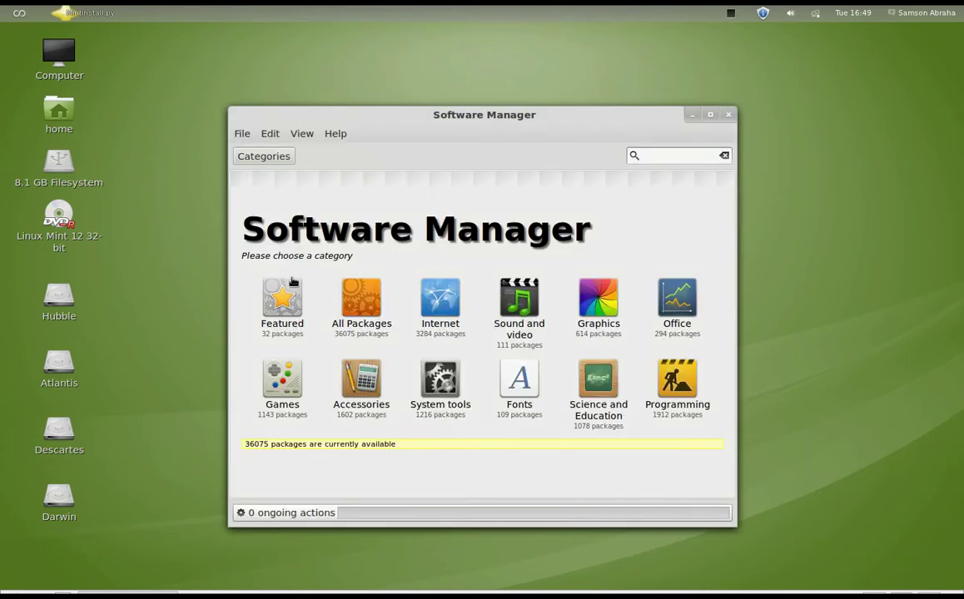
click(287, 314)
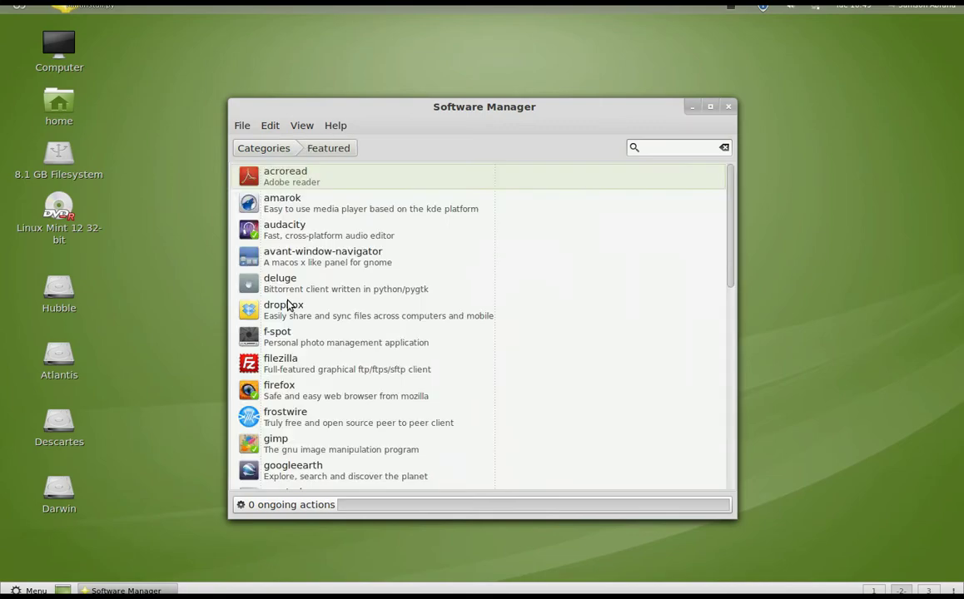
drag(731, 206, 688, 184)
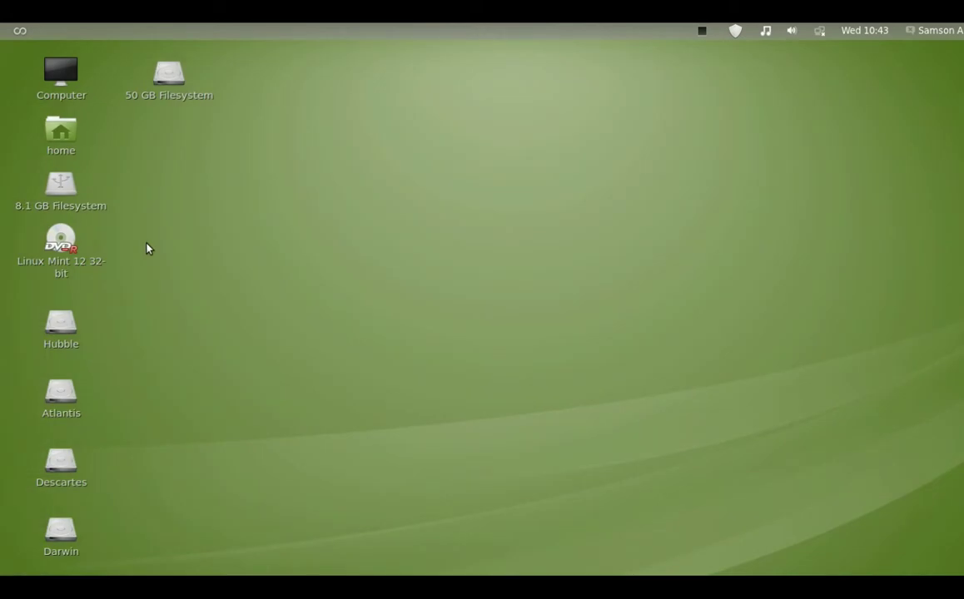
- Launch Firefox from the overview and enlarge the Linux Mint start page by four zoom levels
key(super)
text(firef)
key(Return)
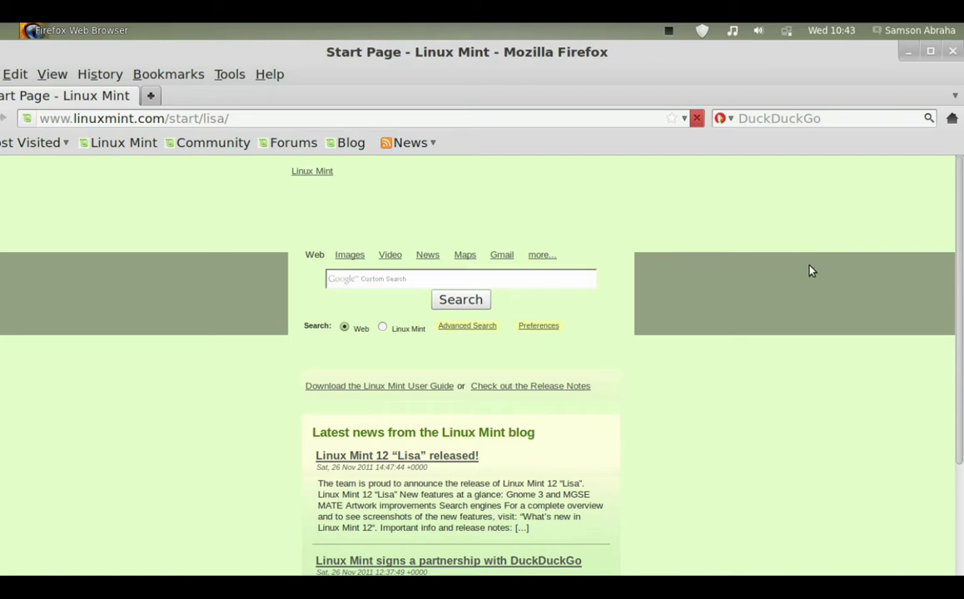
key(ctrl+plus)
key(ctrl+plus)
key(ctrl+plus)
key(ctrl+plus)
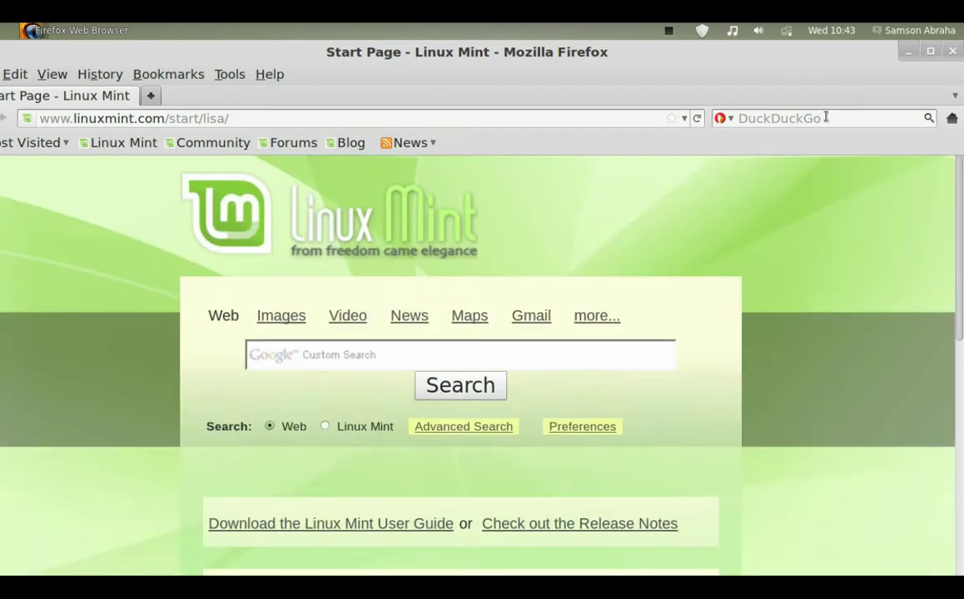
- Check the browser's list of search engines, keep DuckDuckGo selected and open its home page
click(824, 118)
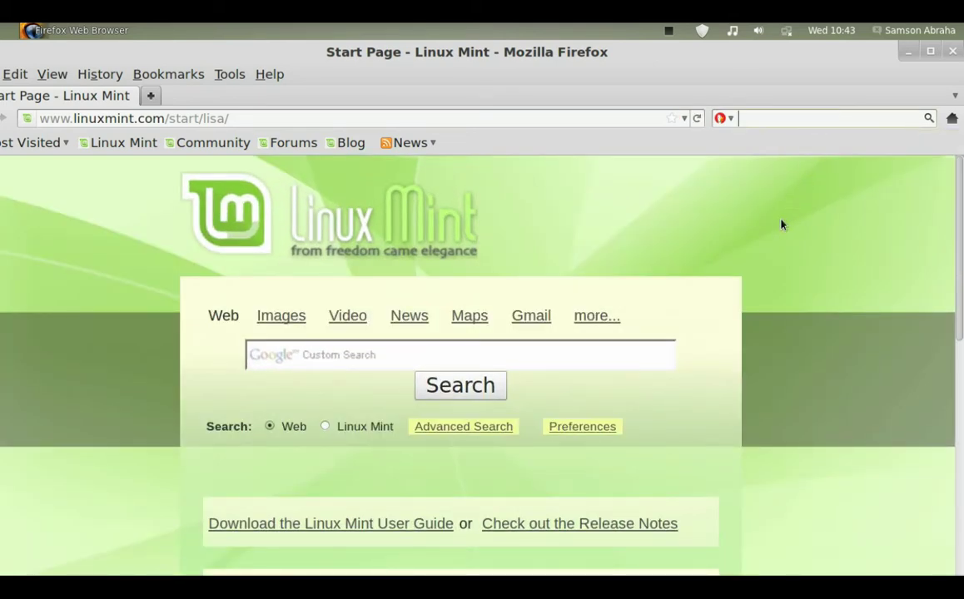
click(730, 120)
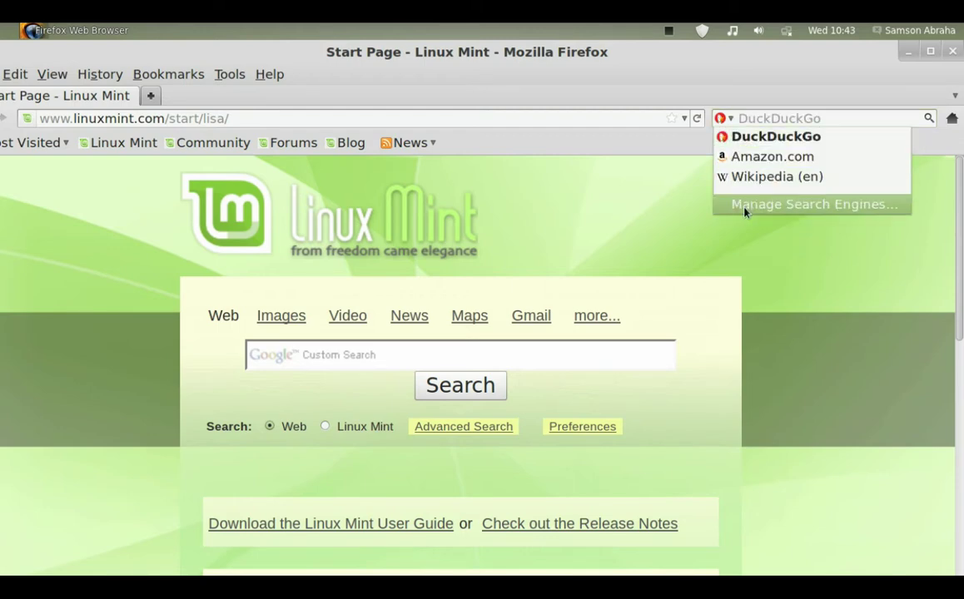
click(733, 119)
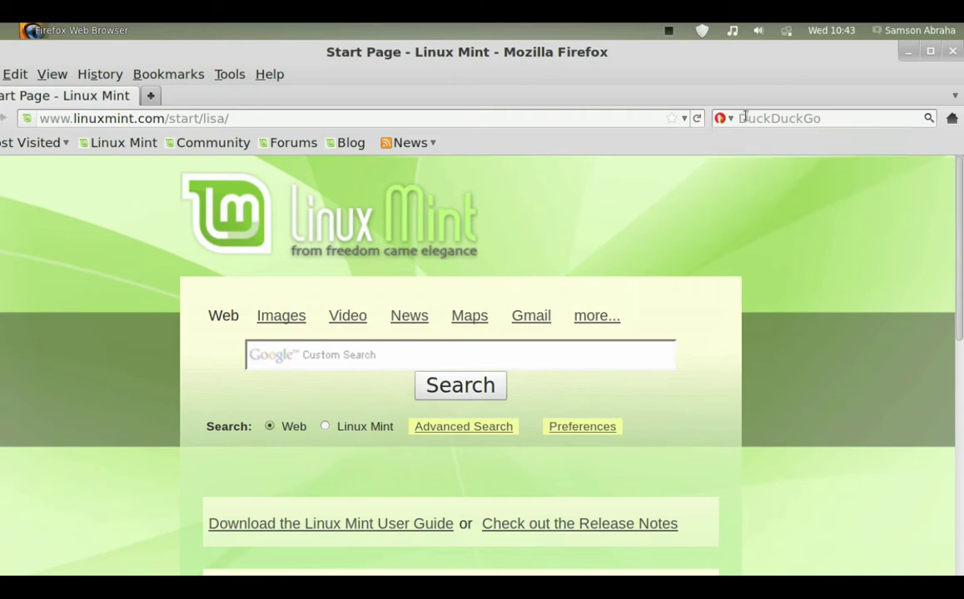
click(928, 120)
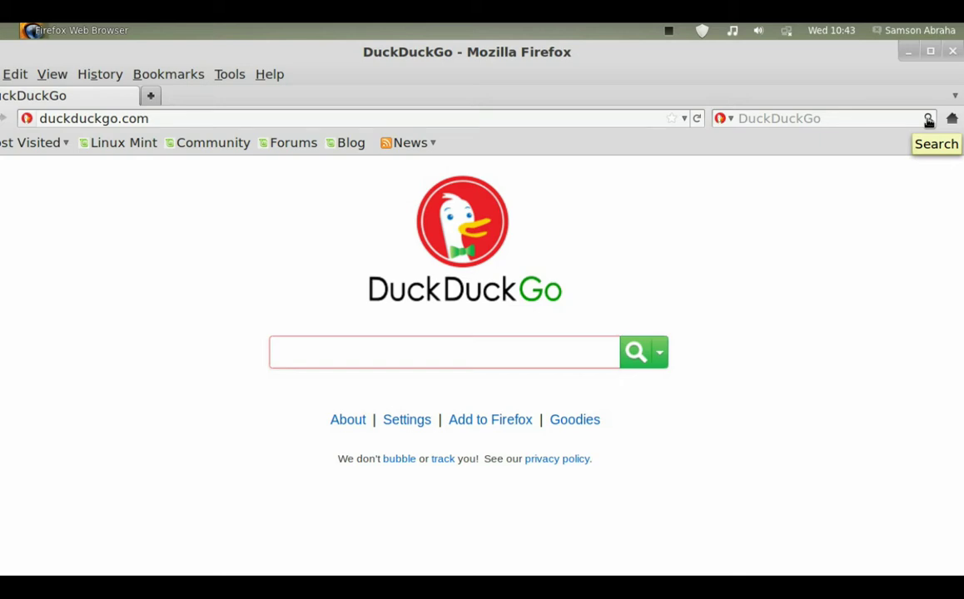
- Search DuckDuckGo for "Linux Mint" and look through the results
text(Linux Mint)
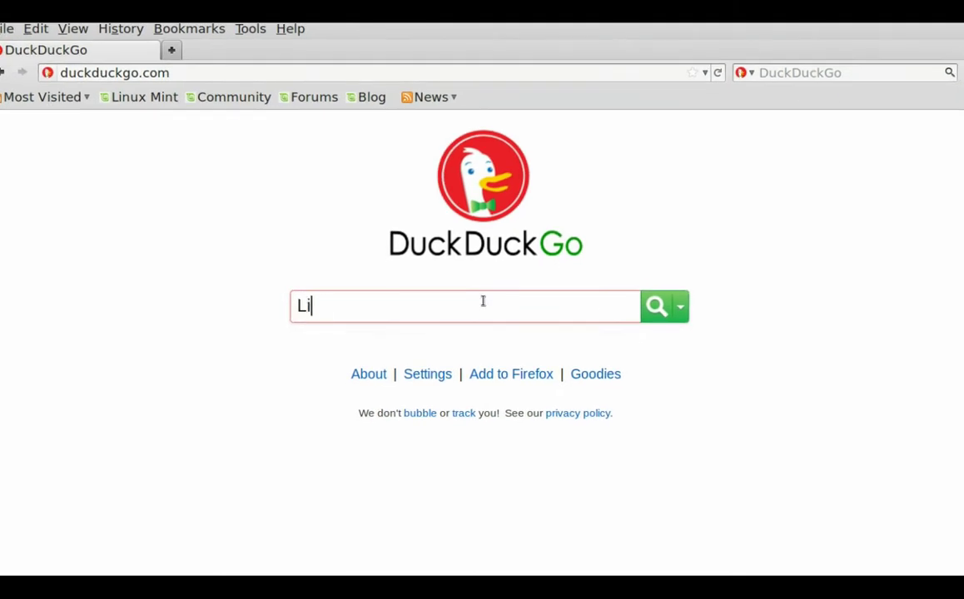
key(Return)
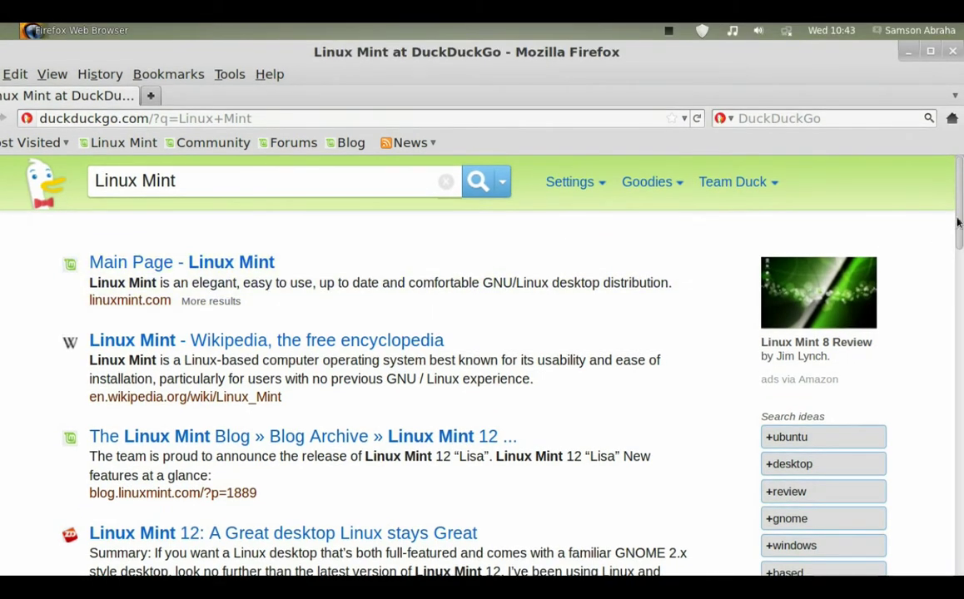
scroll(958, 242, down, 2)
scroll(957, 243, down, 12)
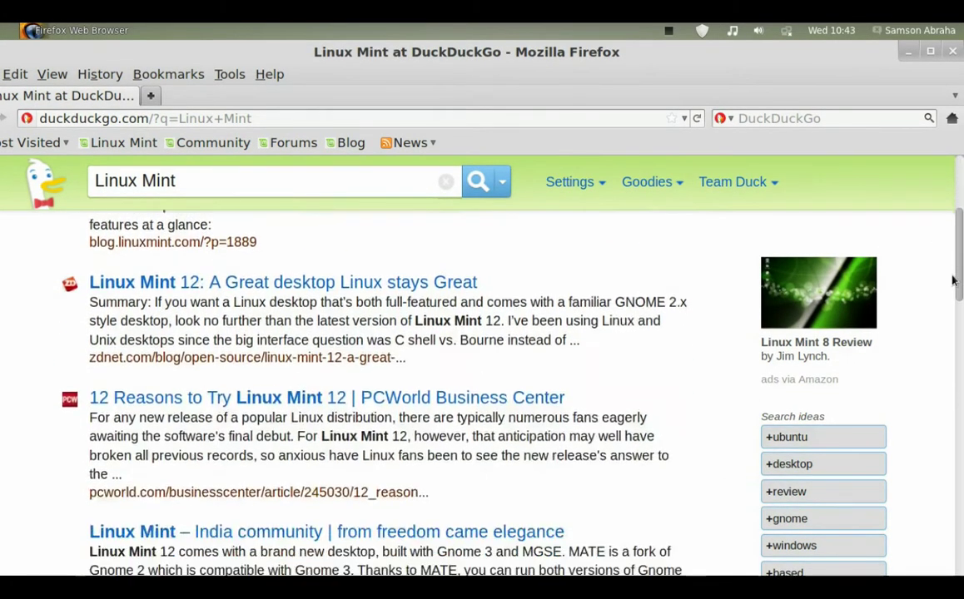
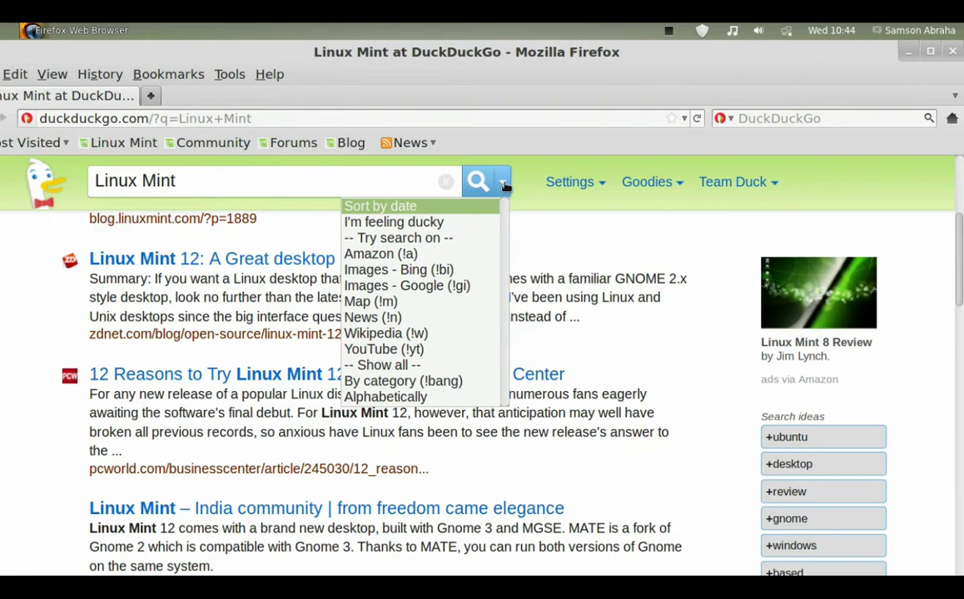
- Look over the options DuckDuckGo offers under Settings and Goodies
mouse_move(597, 186)
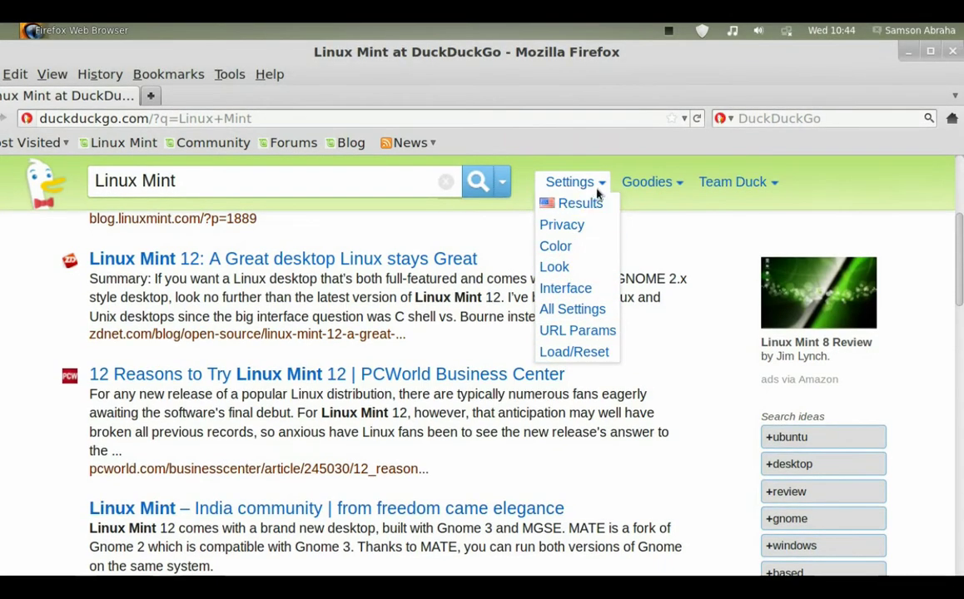
mouse_move(641, 184)
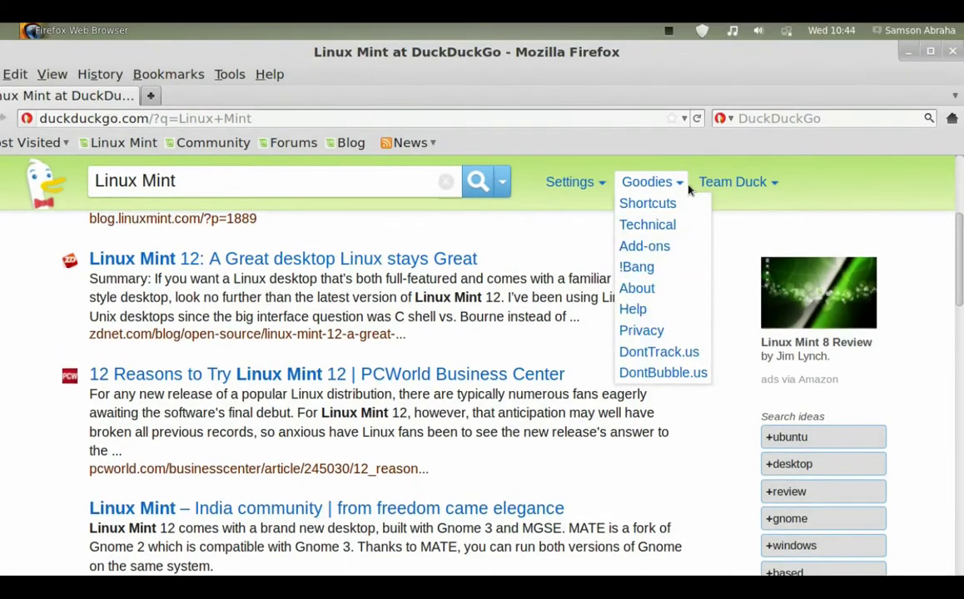
mouse_move(715, 115)
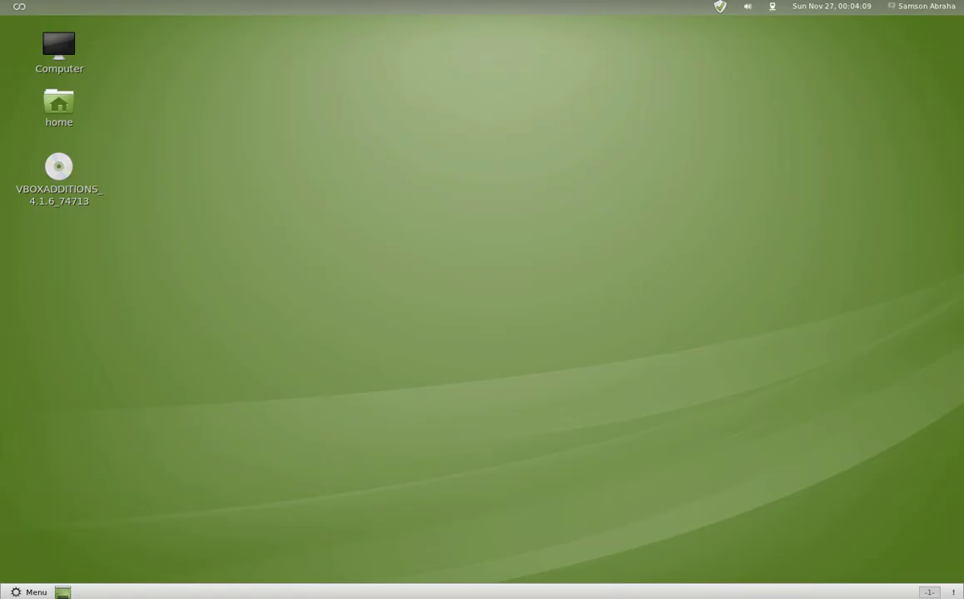
- Check the desktop panel's user account options, calendar, network status and volume control, and close them
click(922, 6)
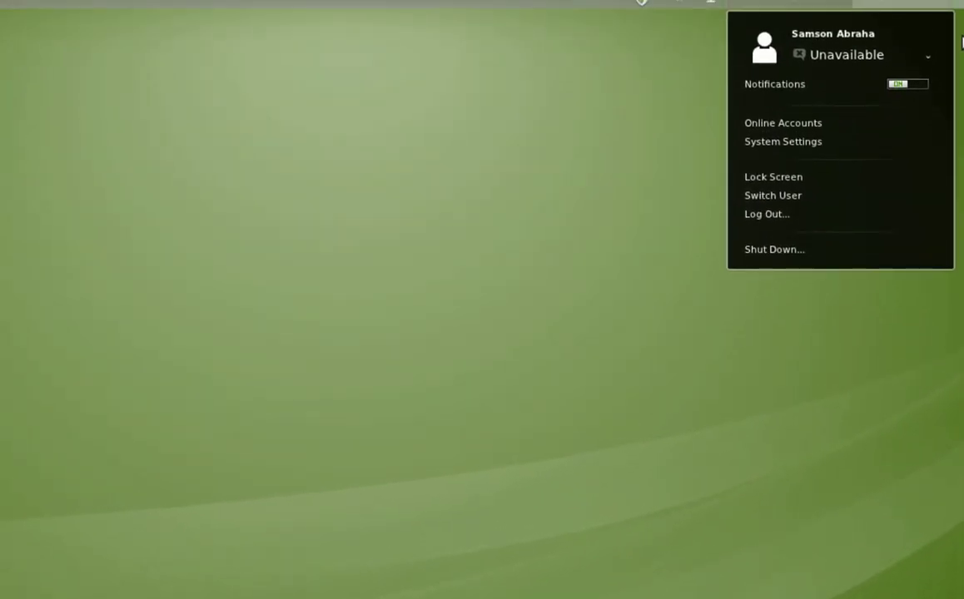
click(852, 10)
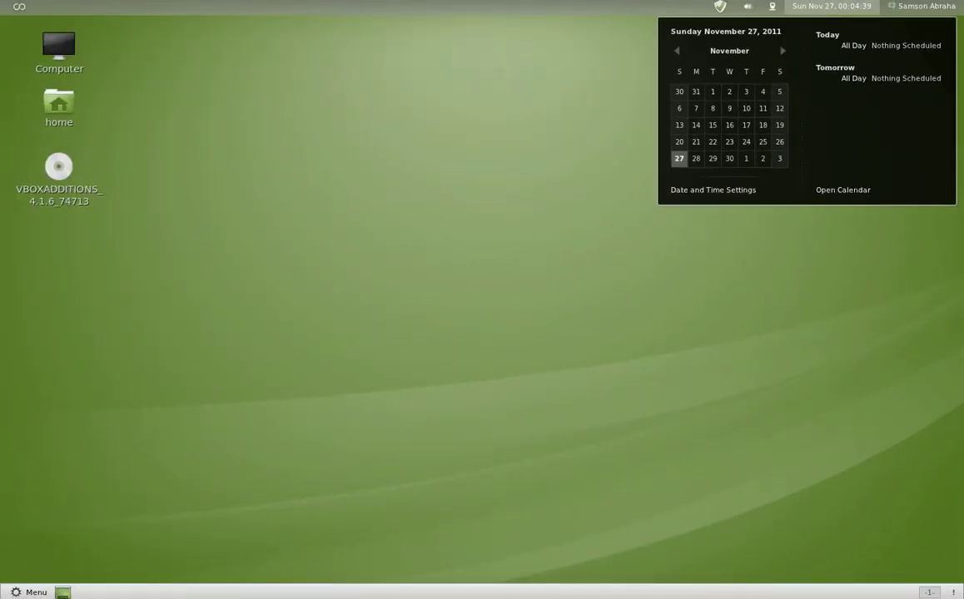
mouse_move(773, 7)
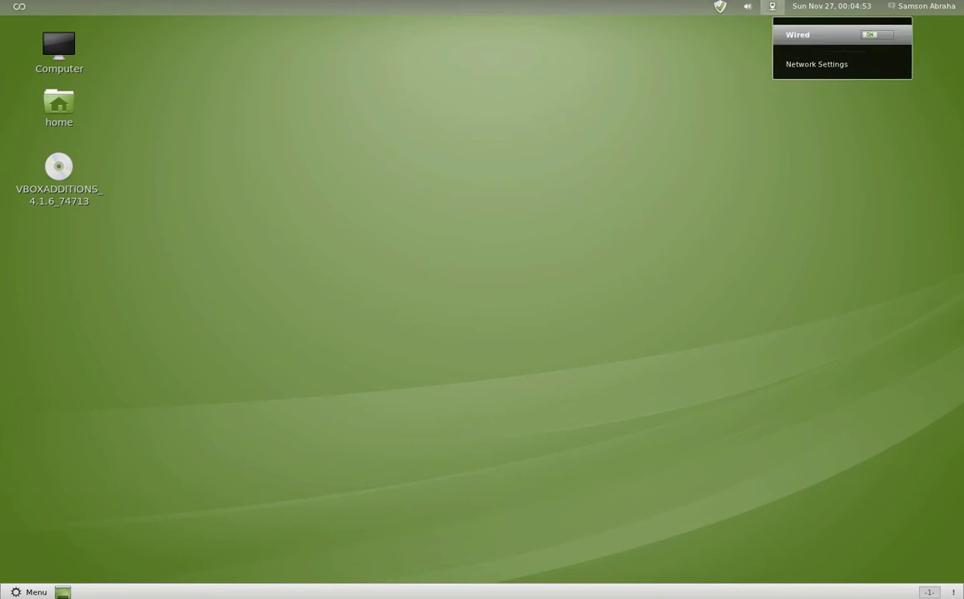
mouse_move(748, 7)
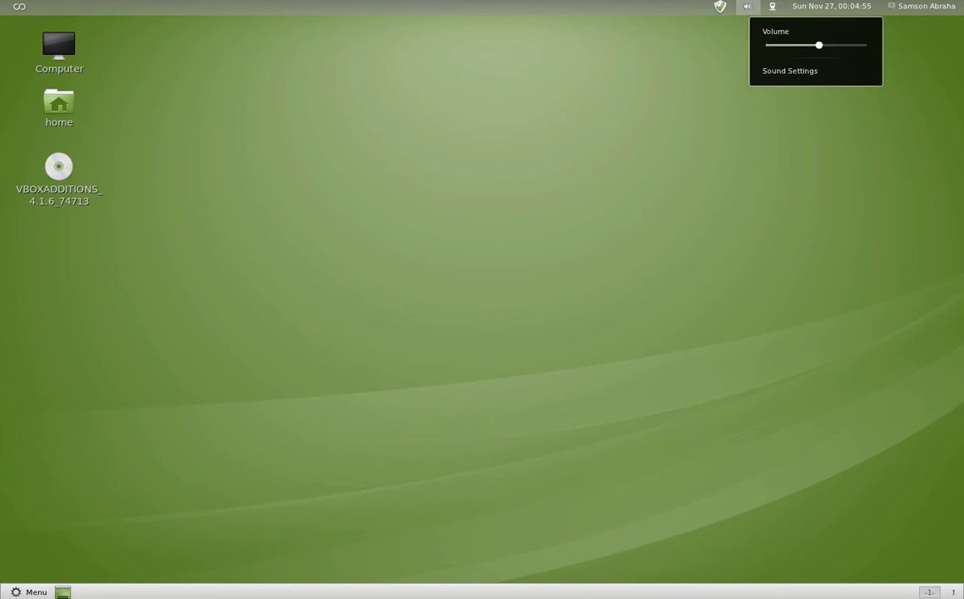
key(Down)
key(Up)
key(Up)
key(Escape)
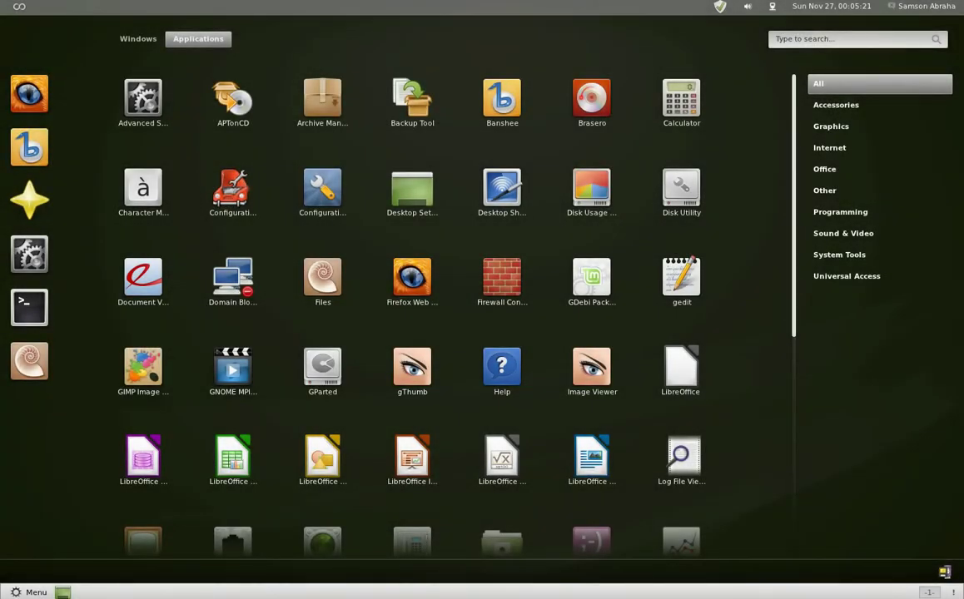
- Look through the overview's full application list and its categories from Accessories to Universal Access, return to All and close the overview
scroll(414, 316, down, 8)
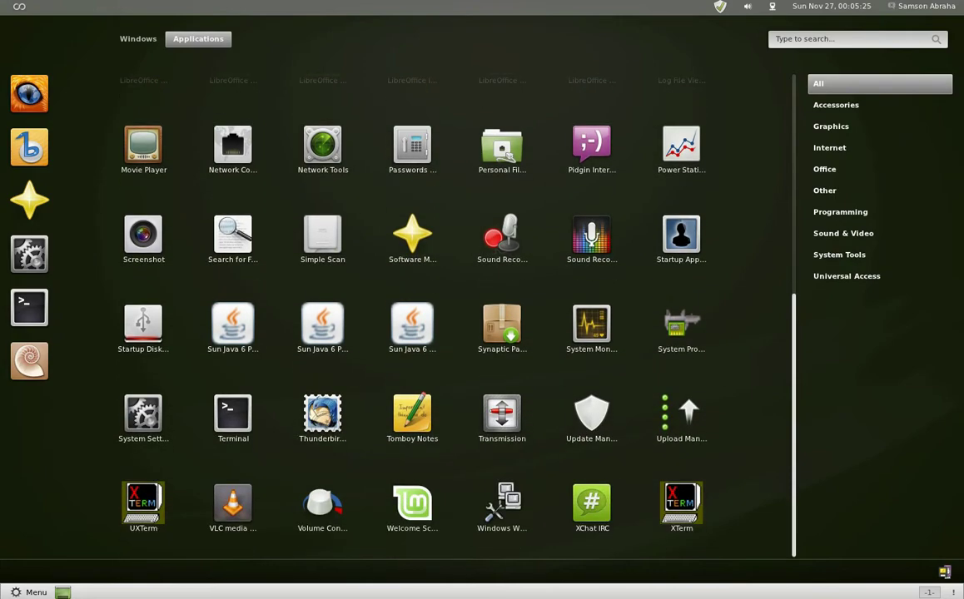
scroll(414, 316, up, 8)
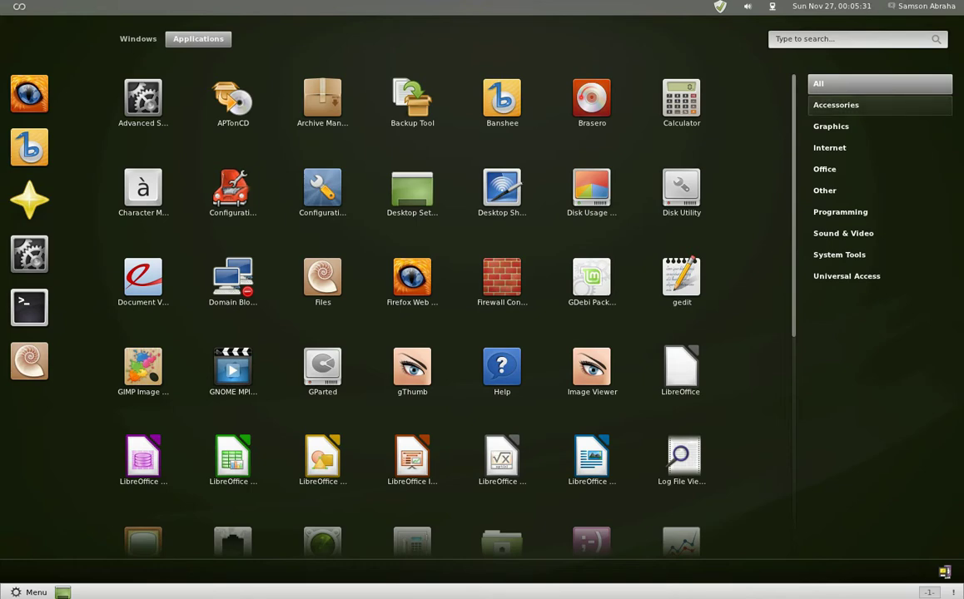
click(836, 105)
click(831, 126)
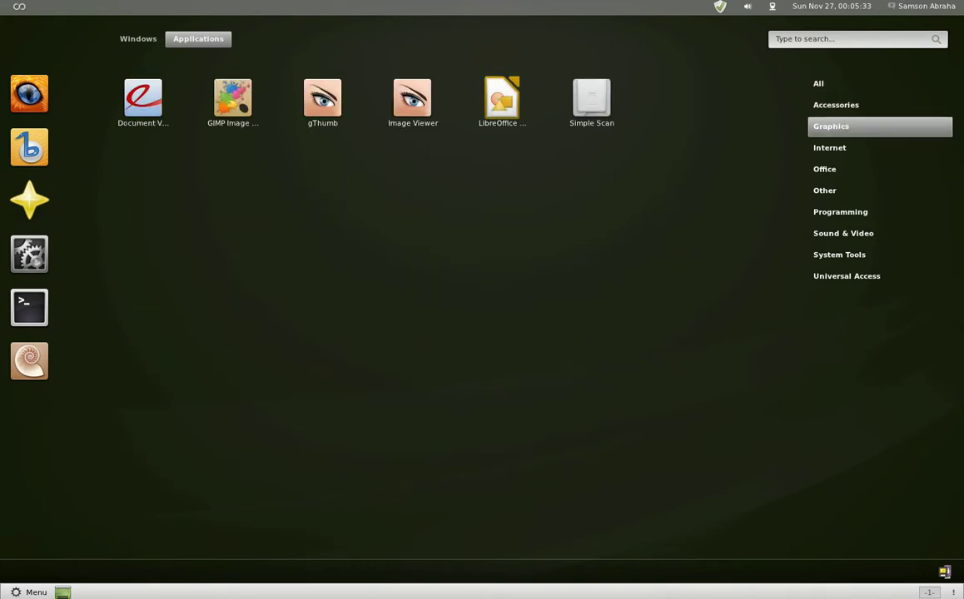
click(829, 148)
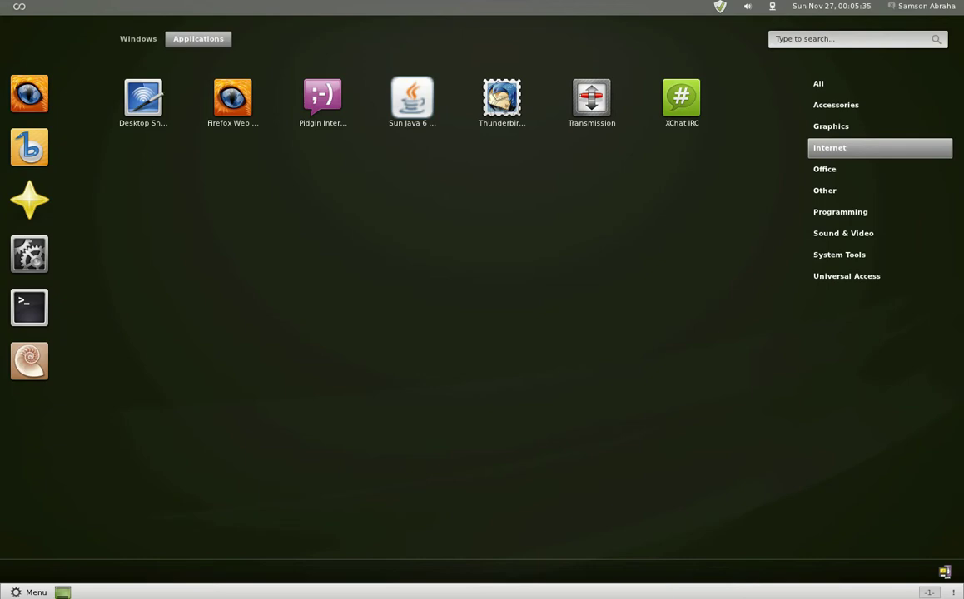
click(824, 169)
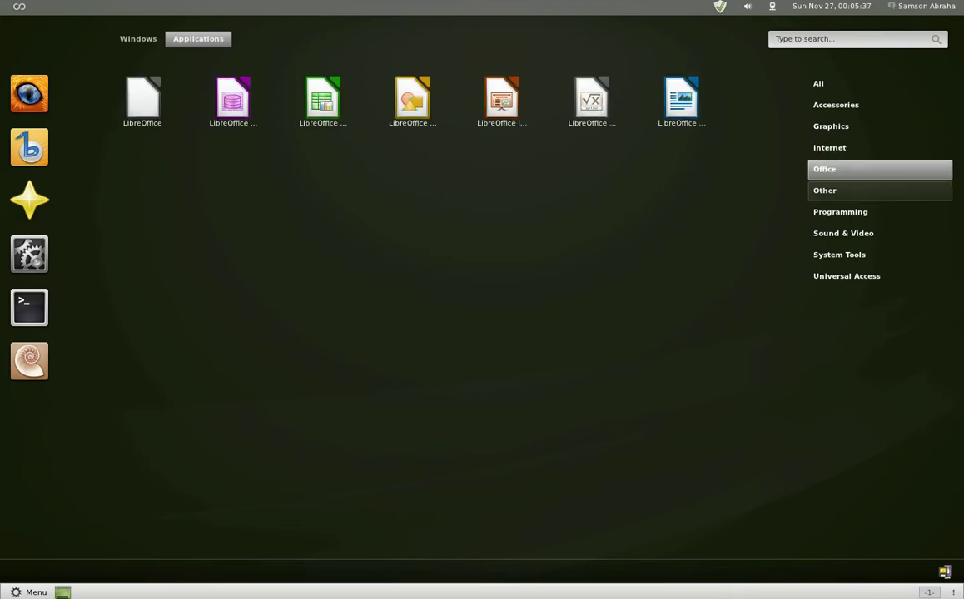
click(824, 190)
click(840, 212)
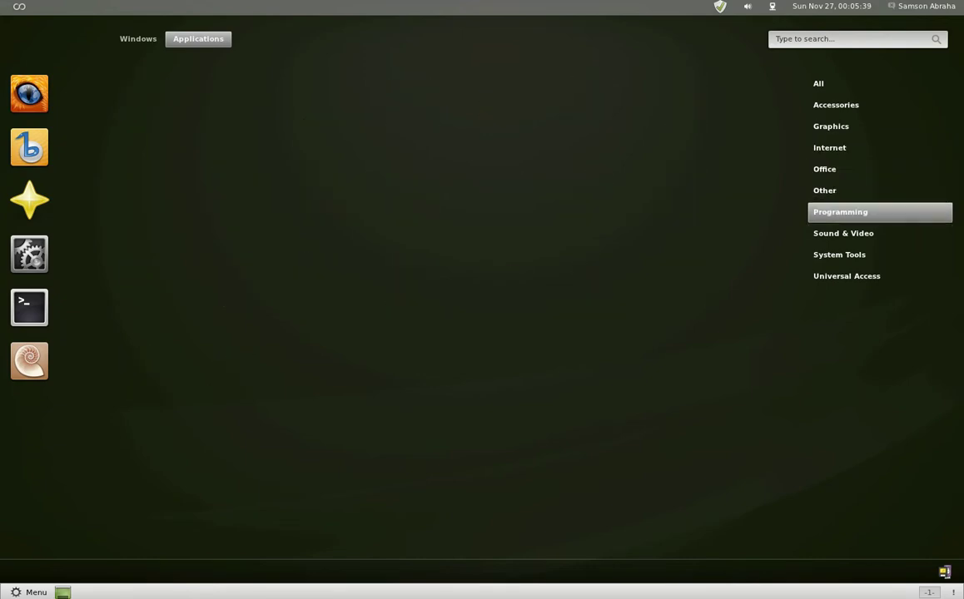
click(843, 233)
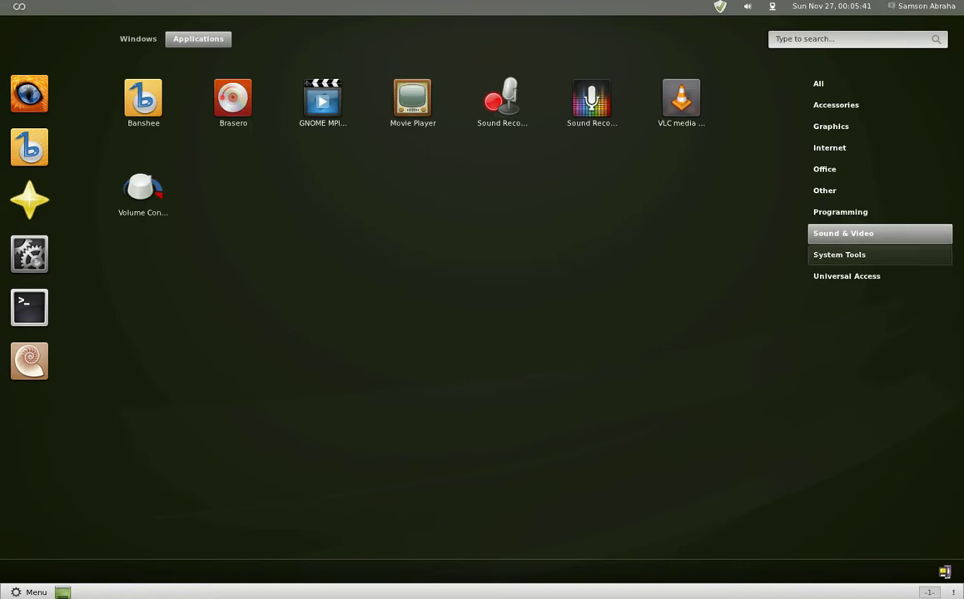
click(840, 255)
click(846, 276)
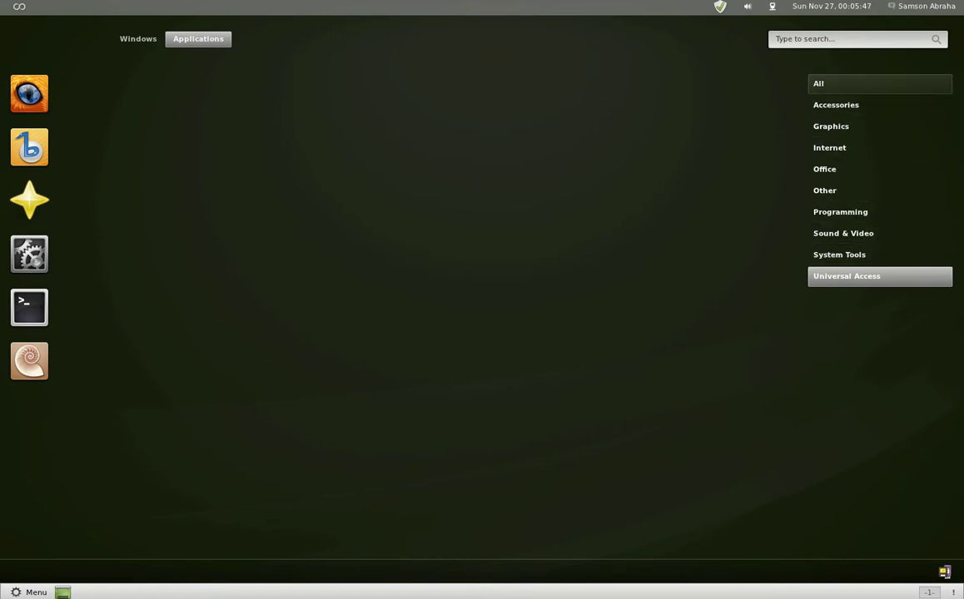
click(818, 83)
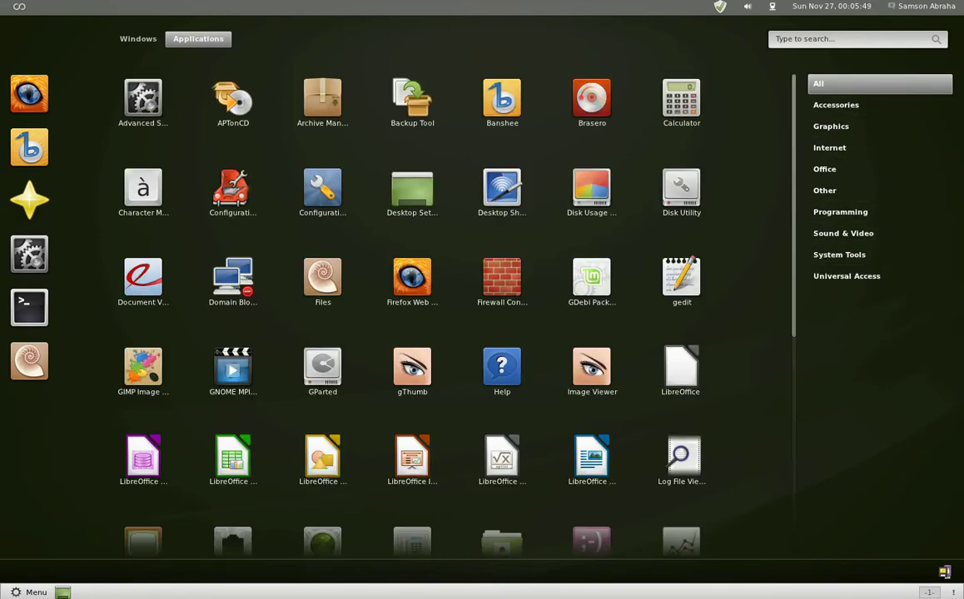
key(Escape)
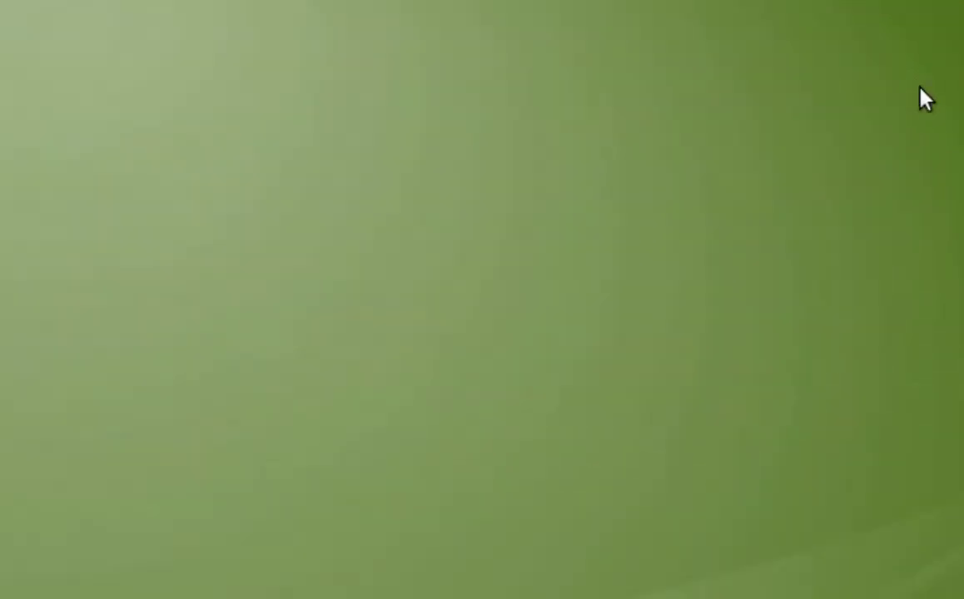
- Reopen the overview with all applications shown and check which removable devices are attached
key(super)
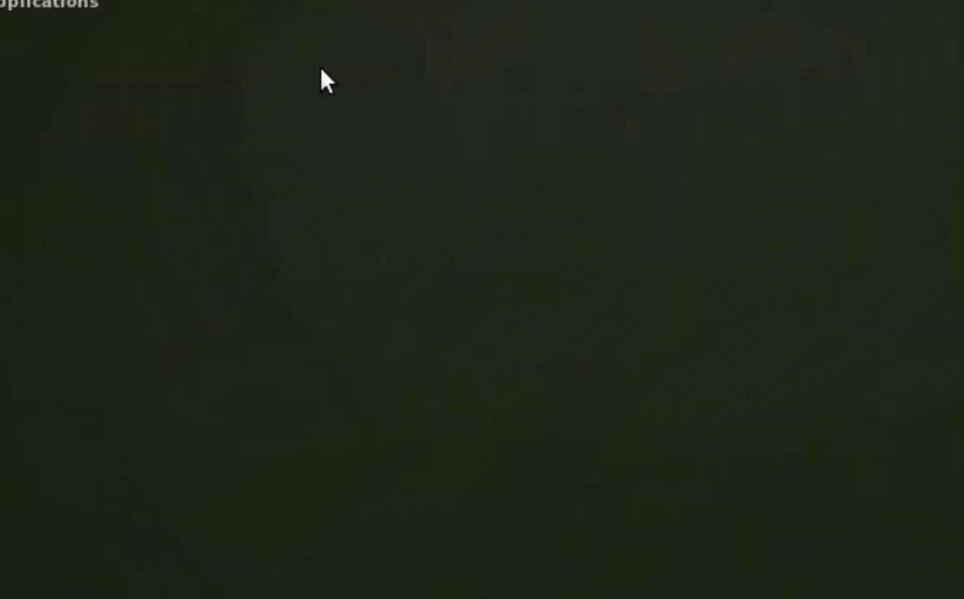
click(48, 5)
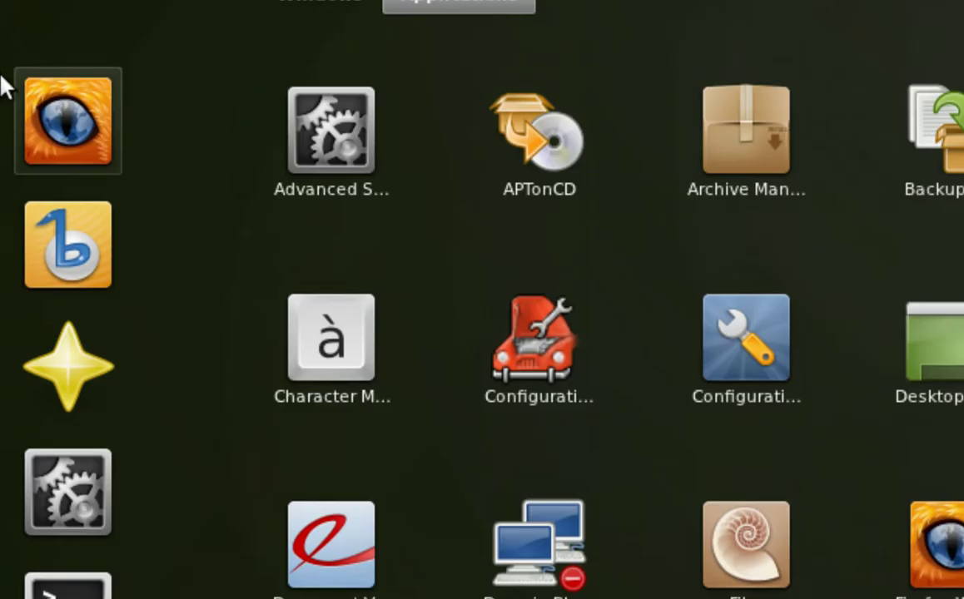
mouse_move(2, 3)
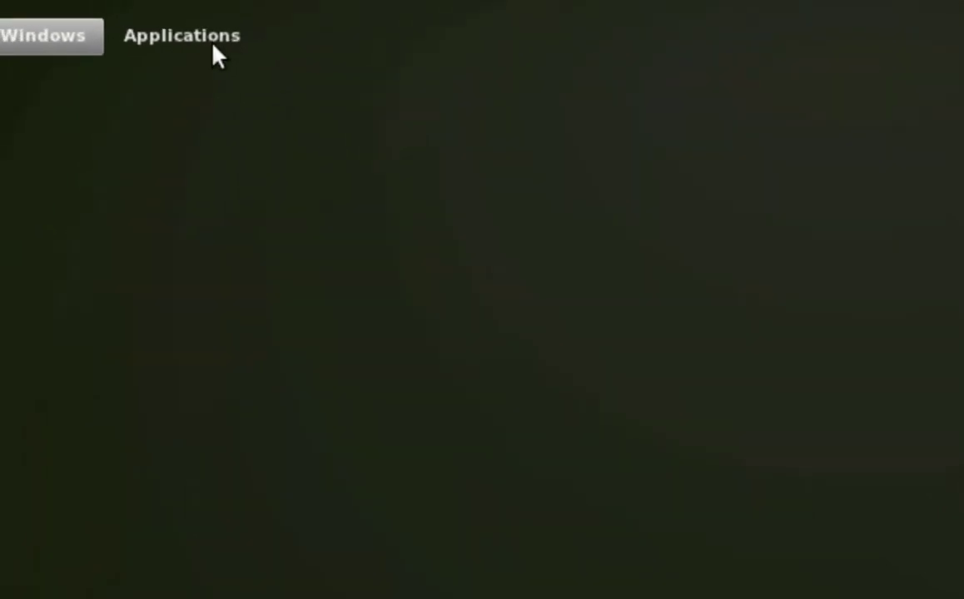
click(213, 47)
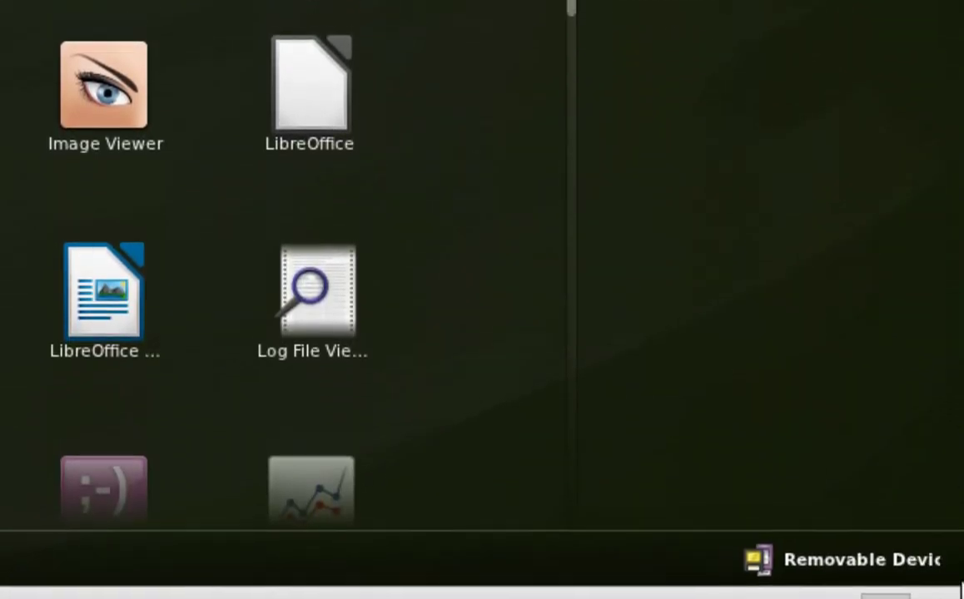
click(949, 574)
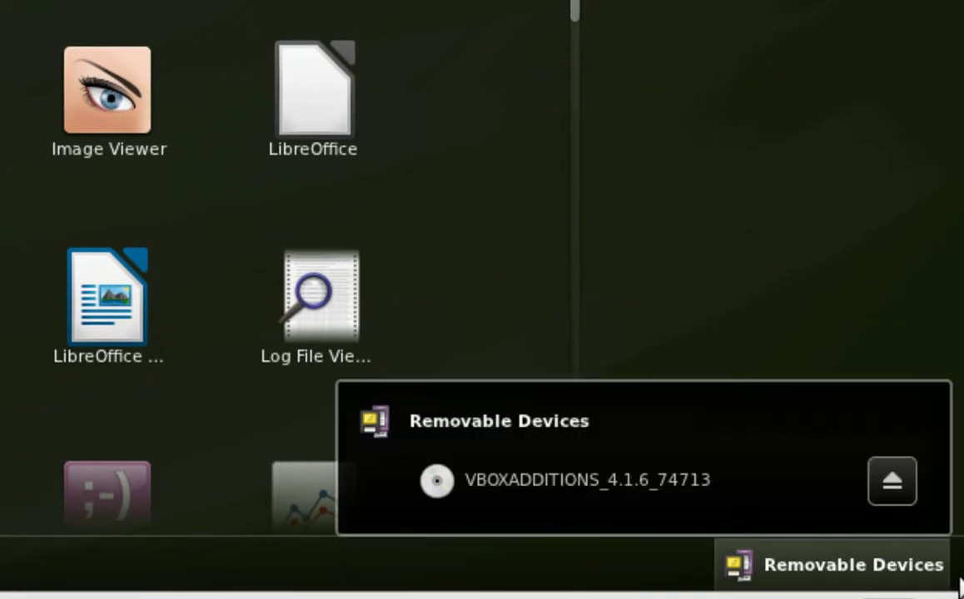
click(958, 579)
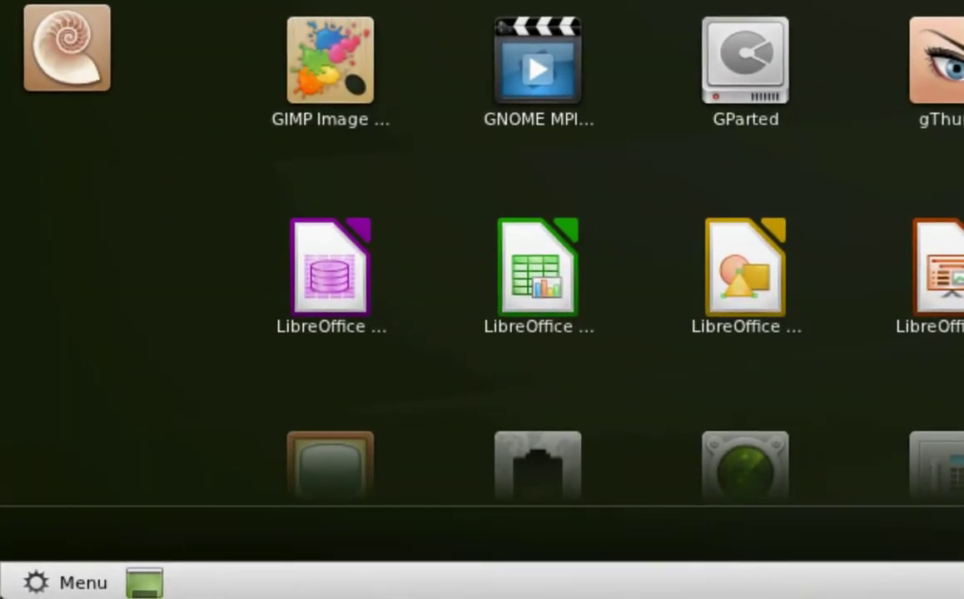
- Browse the Mint menu's categories, including All Applications, Graphics, Internet, Office, Other, System Tools and Places, and close it
click(15, 589)
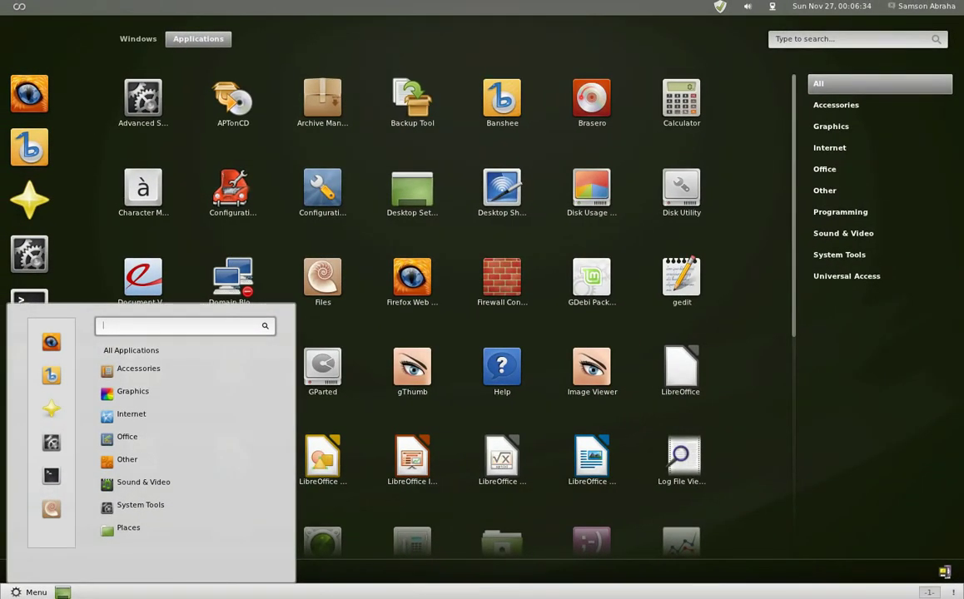
mouse_move(137, 369)
mouse_move(130, 351)
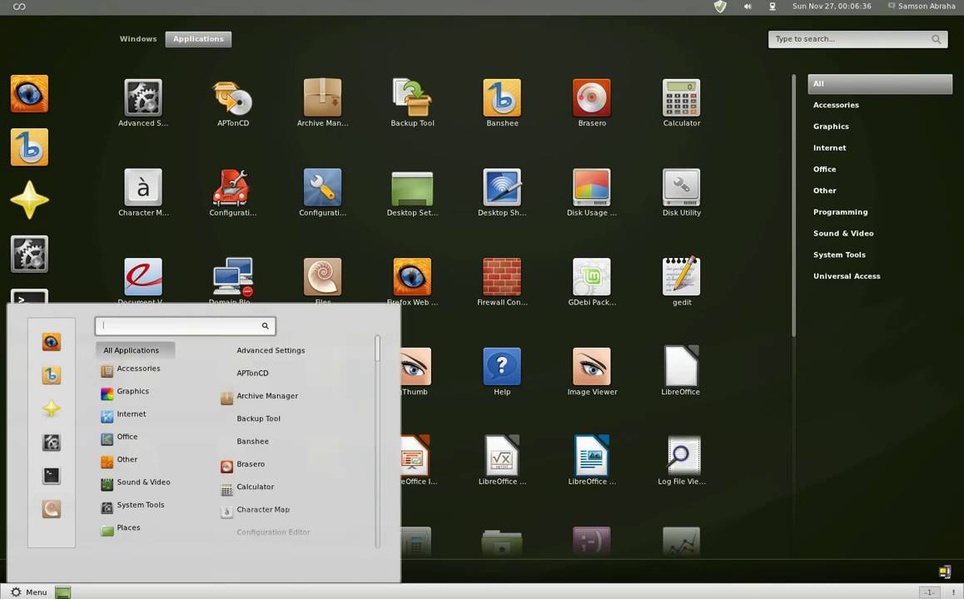
mouse_move(133, 391)
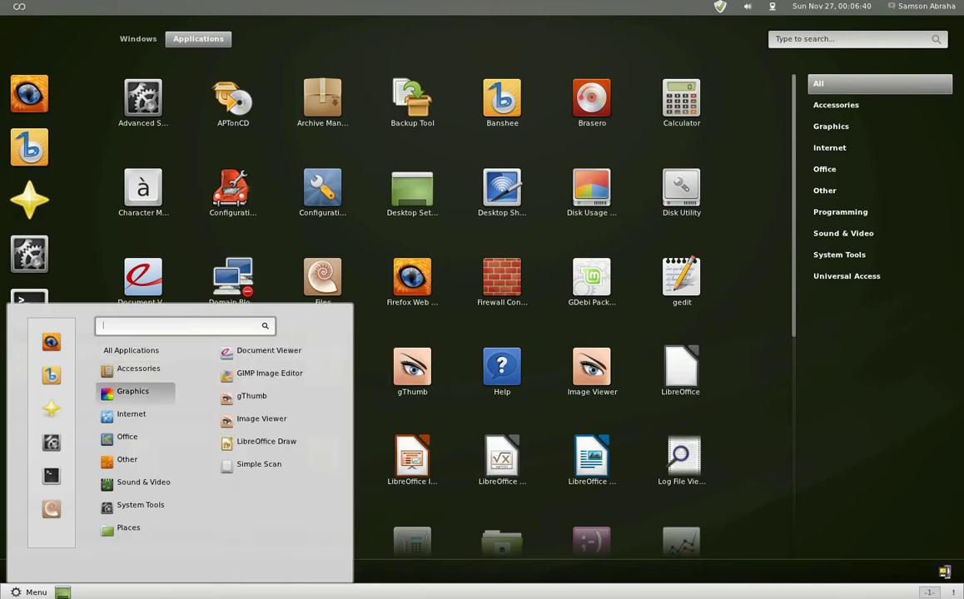
mouse_move(131, 414)
mouse_move(127, 436)
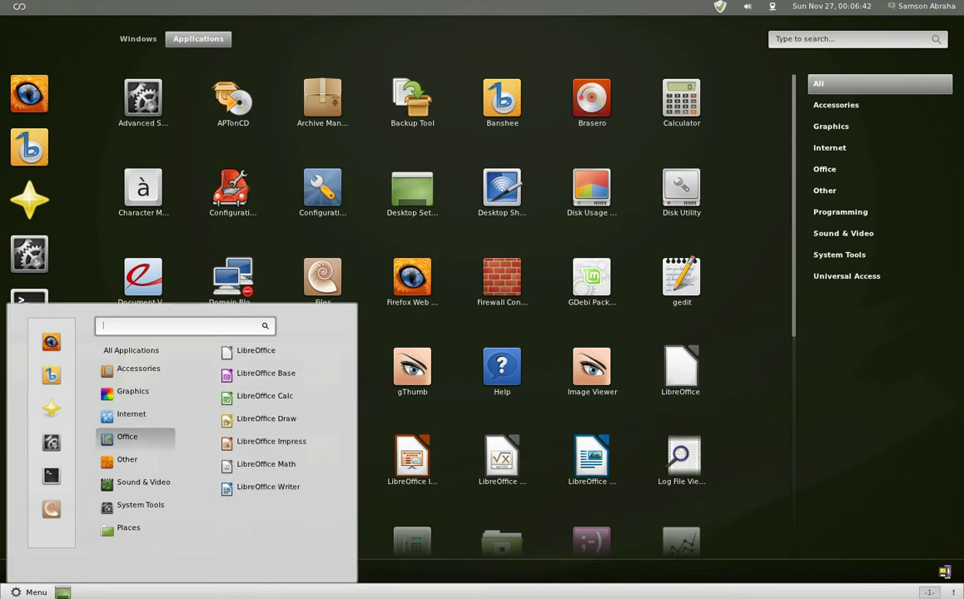
mouse_move(127, 459)
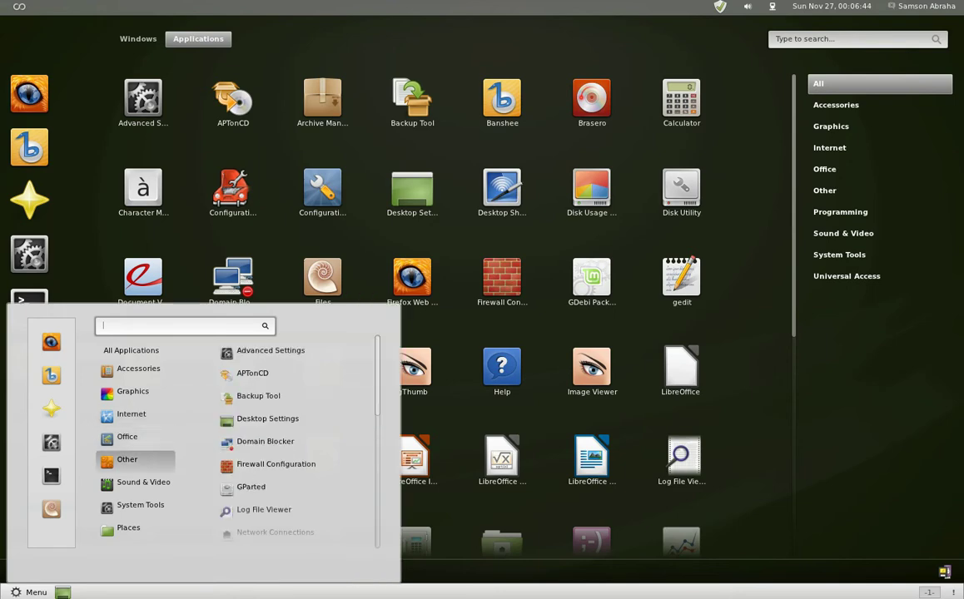
mouse_move(133, 482)
mouse_move(140, 505)
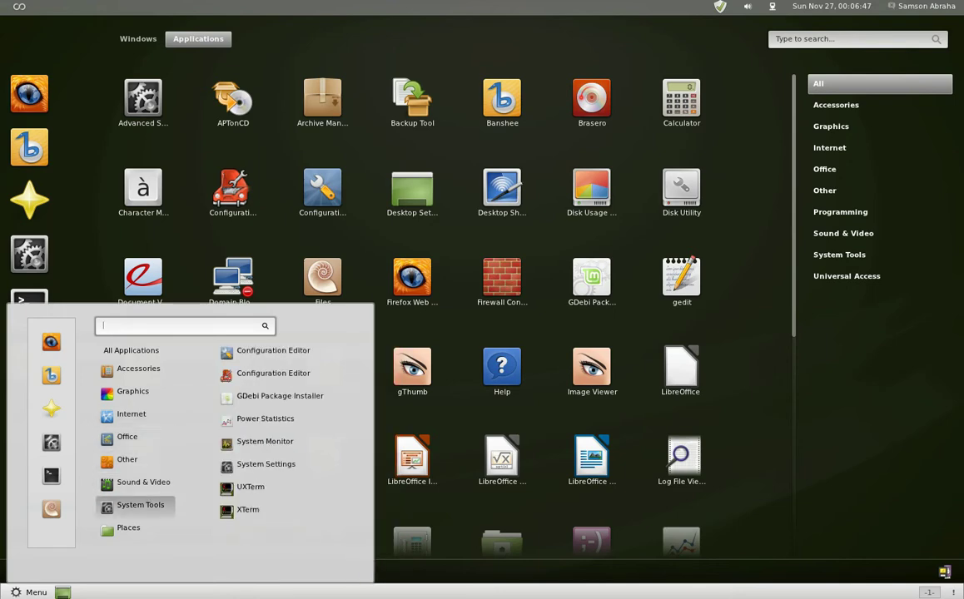
mouse_move(128, 528)
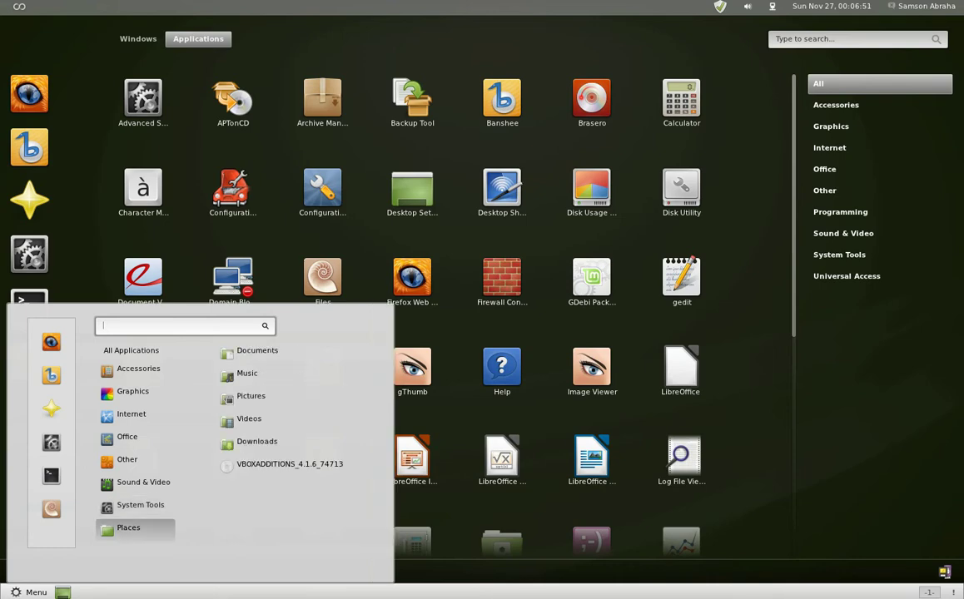
mouse_move(131, 414)
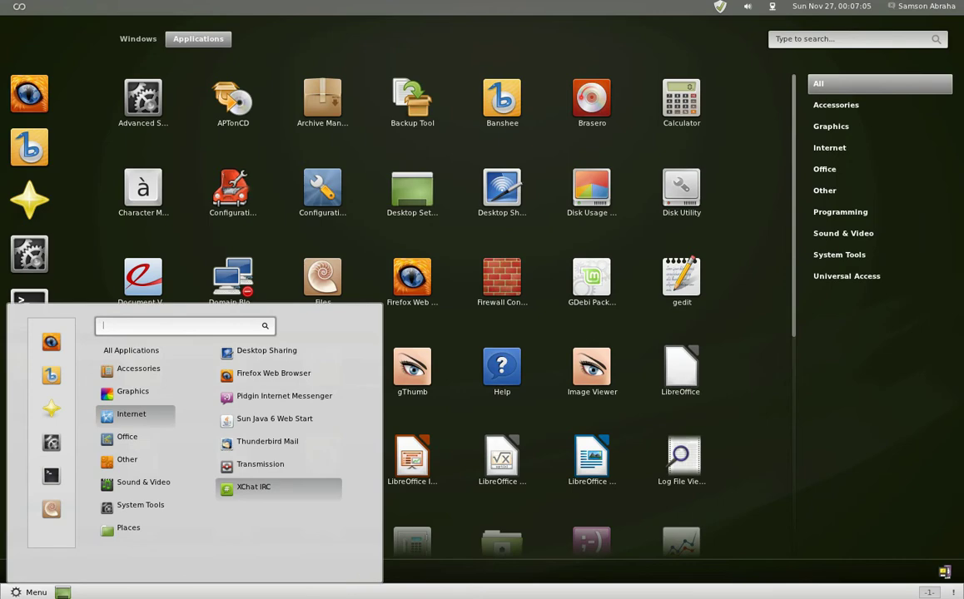
key(Escape)
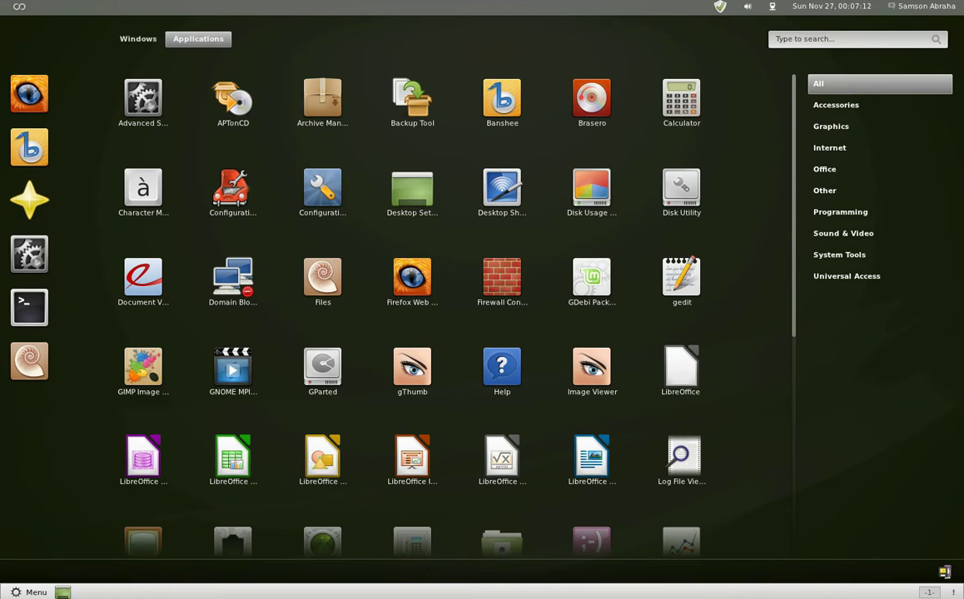
- Switch the overview from the application list to its Windows view
click(138, 38)
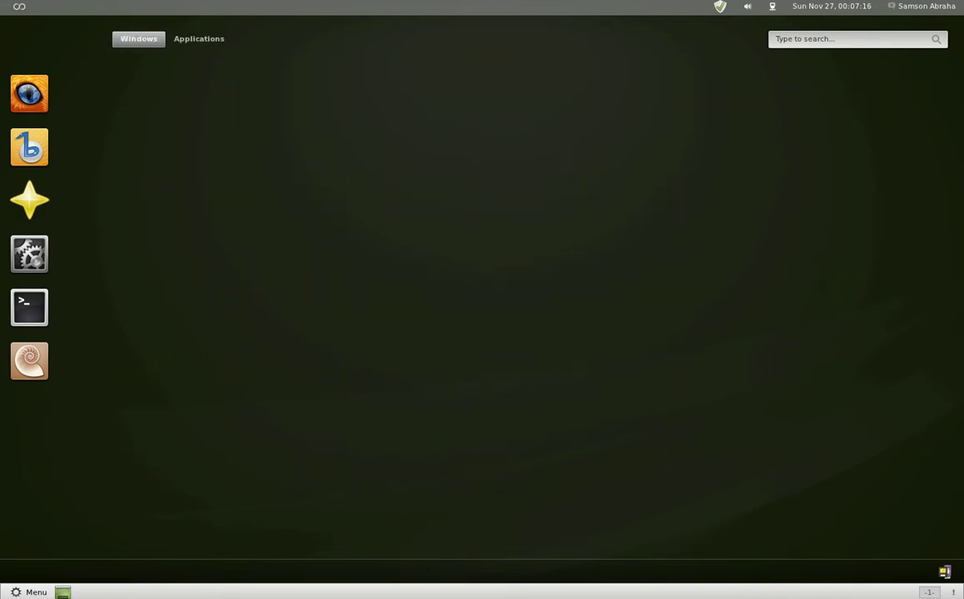
- Search the overview for "terminal" and launch Terminal
text(t)
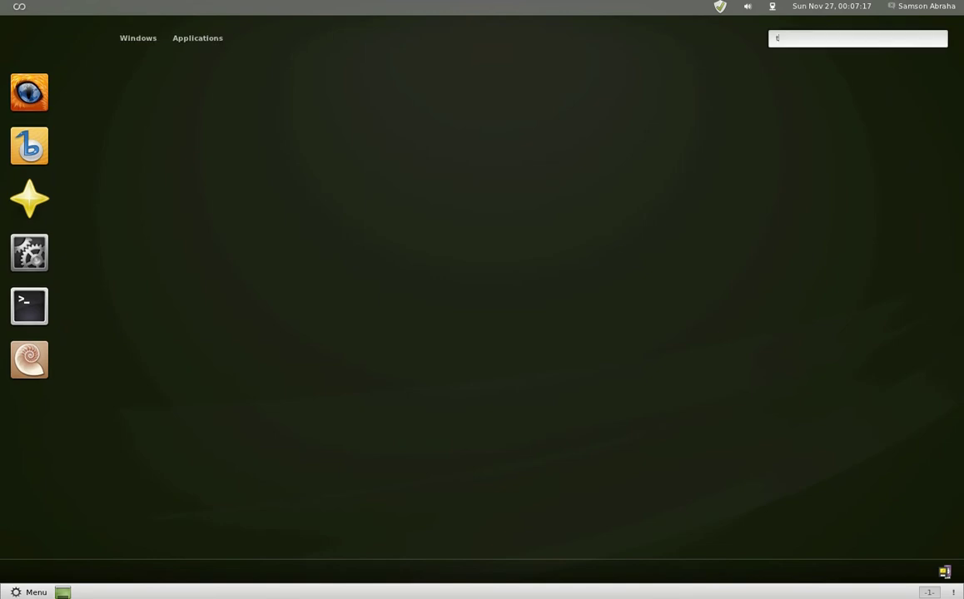
text(e)
text(rminal)
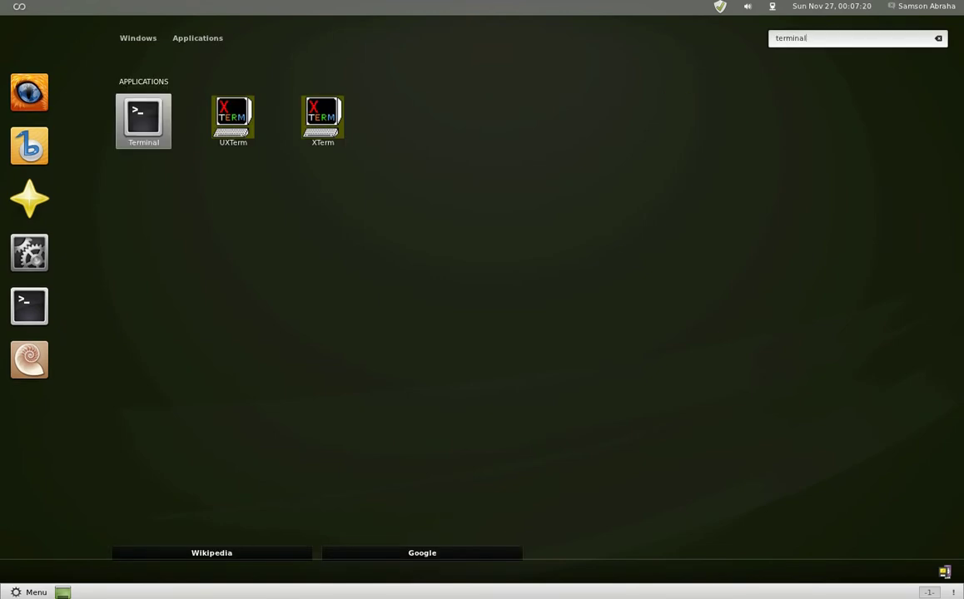
key(Return)
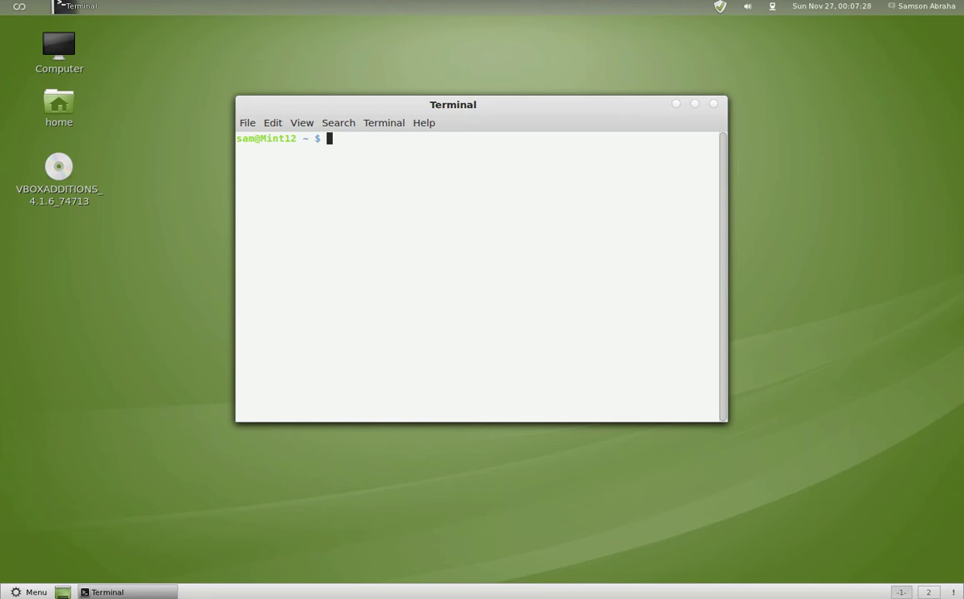
- Search the overview for "mint", launch Update Manager and authenticate with the account password
key(super)
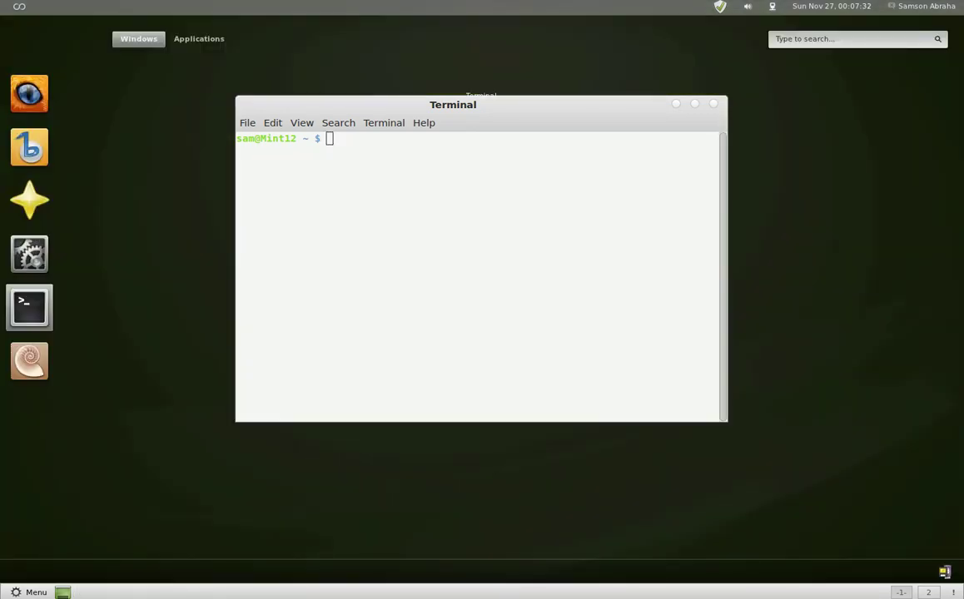
text(mint)
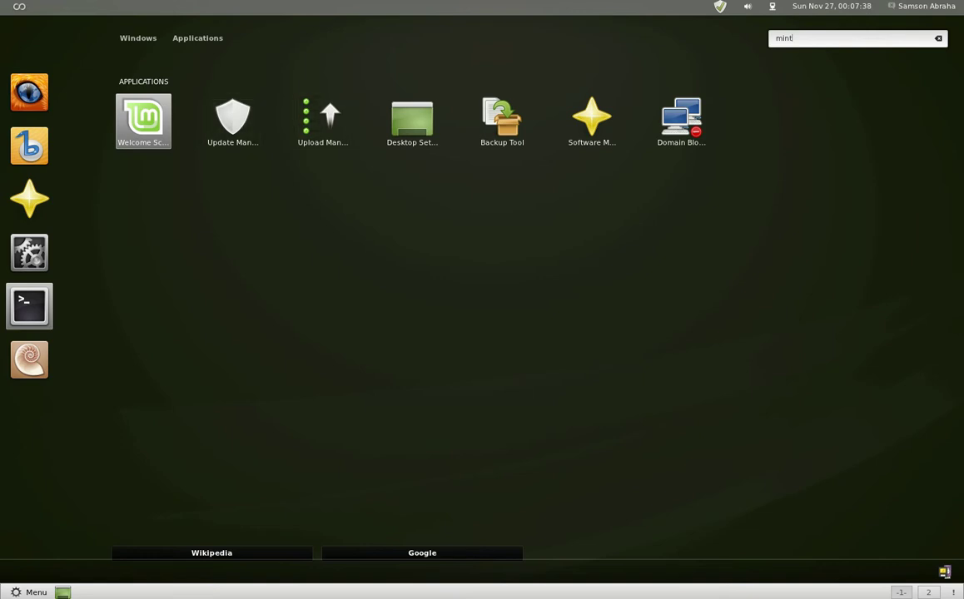
key(Escape)
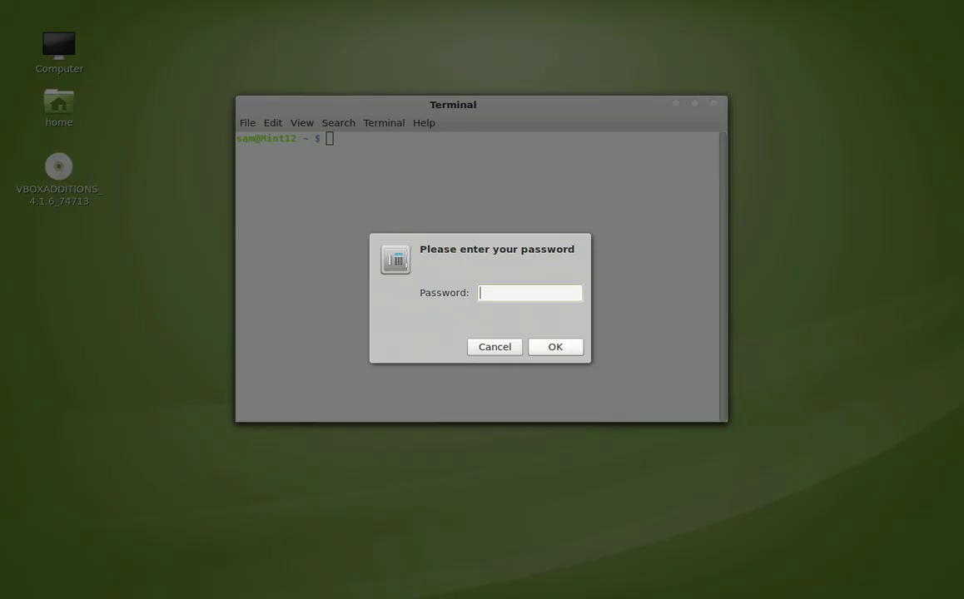
text(*********)
key(Return)
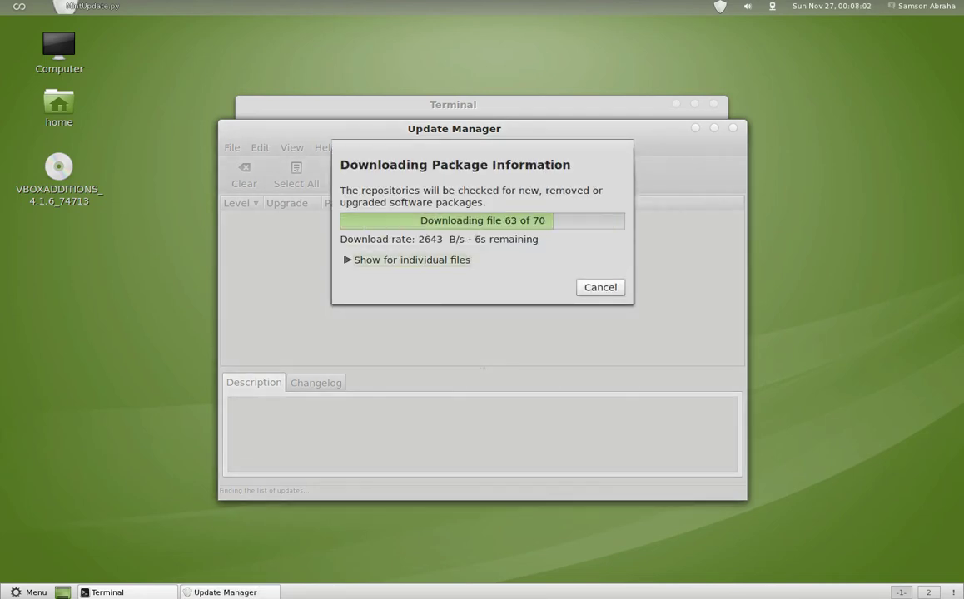
- Show the download progress for individual files and move the Update Manager and Terminal windows apart
key(space)
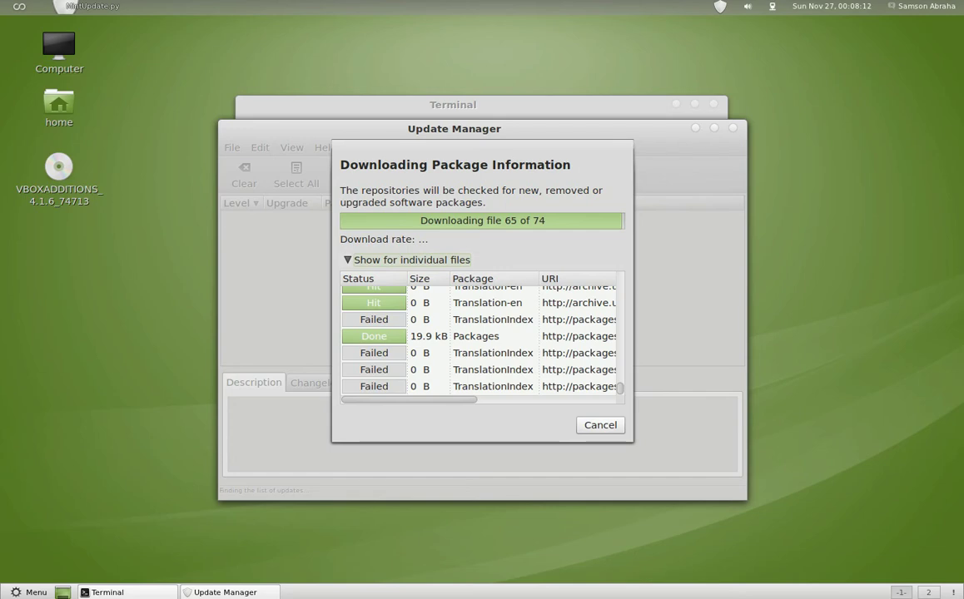
drag(454, 129, 329, 114)
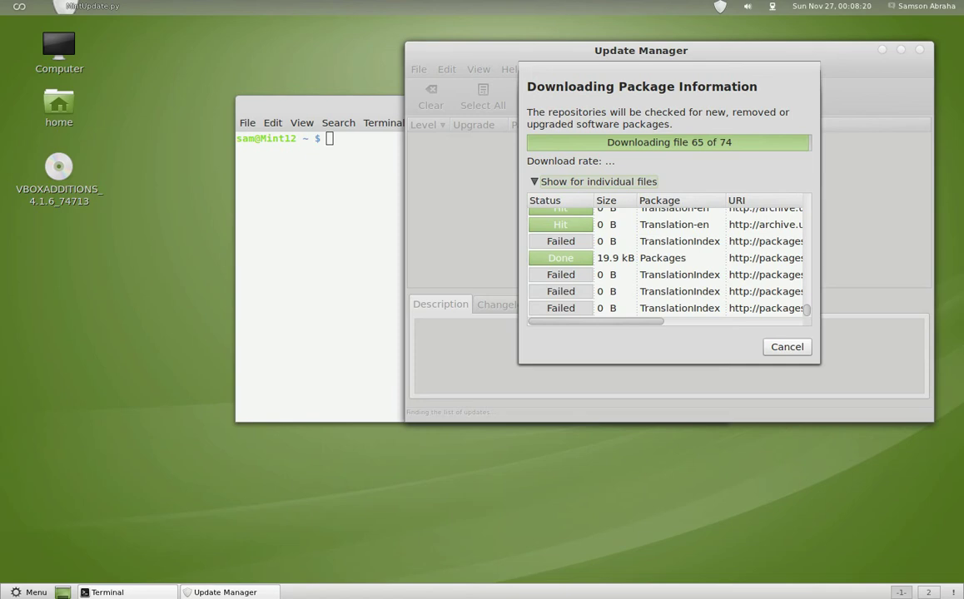
drag(320, 107, 123, 188)
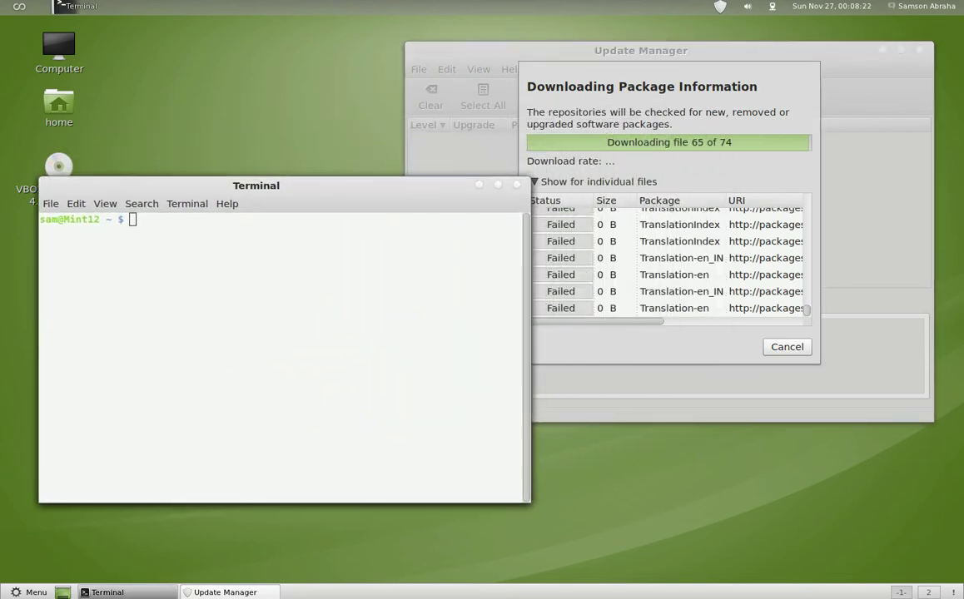
- Open and close the overview repeatedly to view the Terminal and Update Manager windows laid out together
key(super)
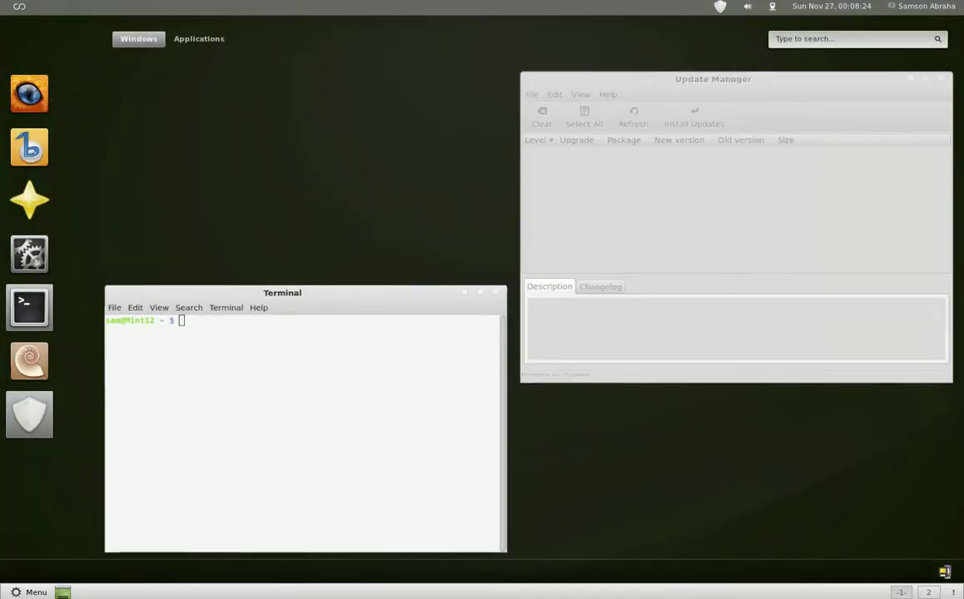
key(super)
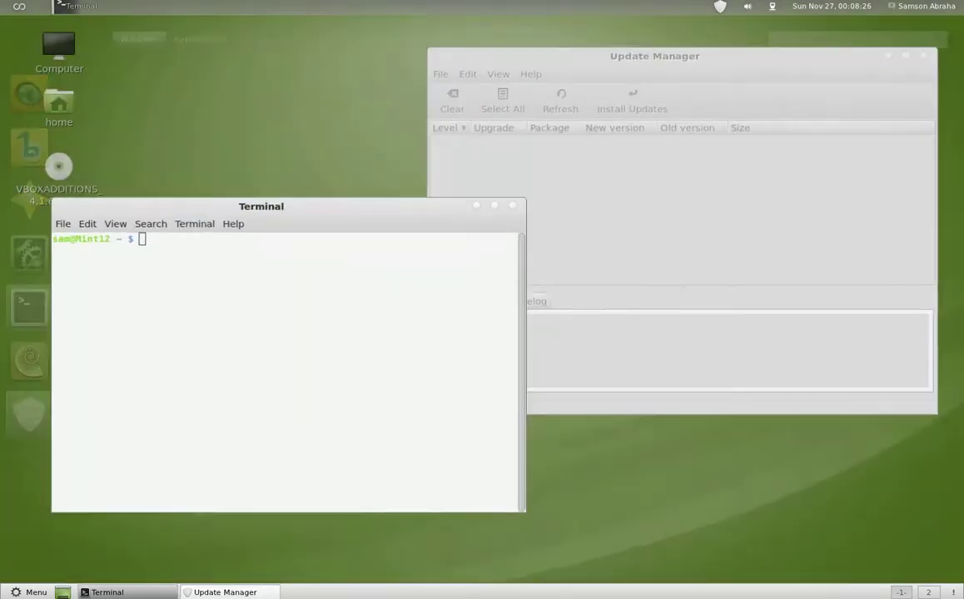
key(super)
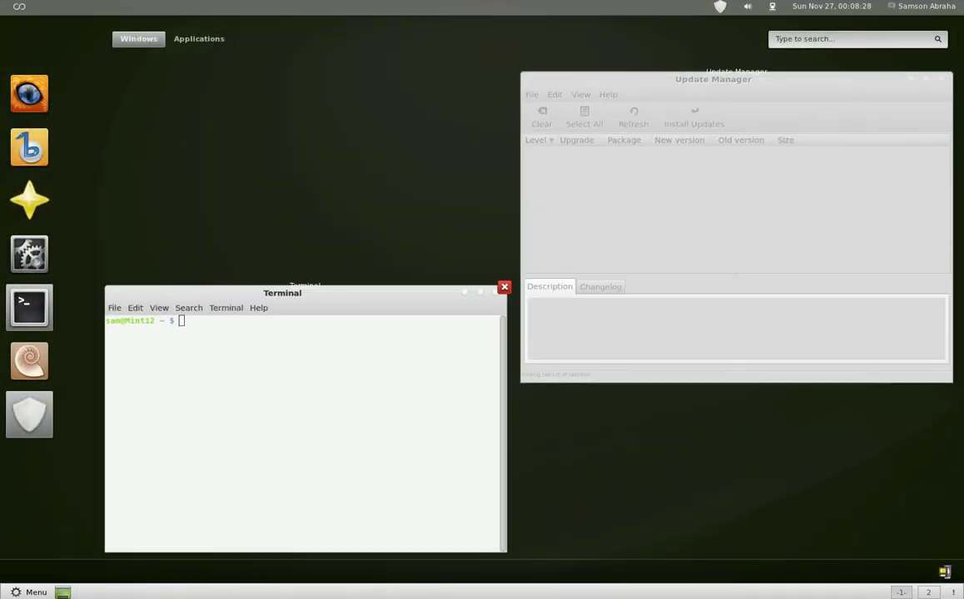
key(super)
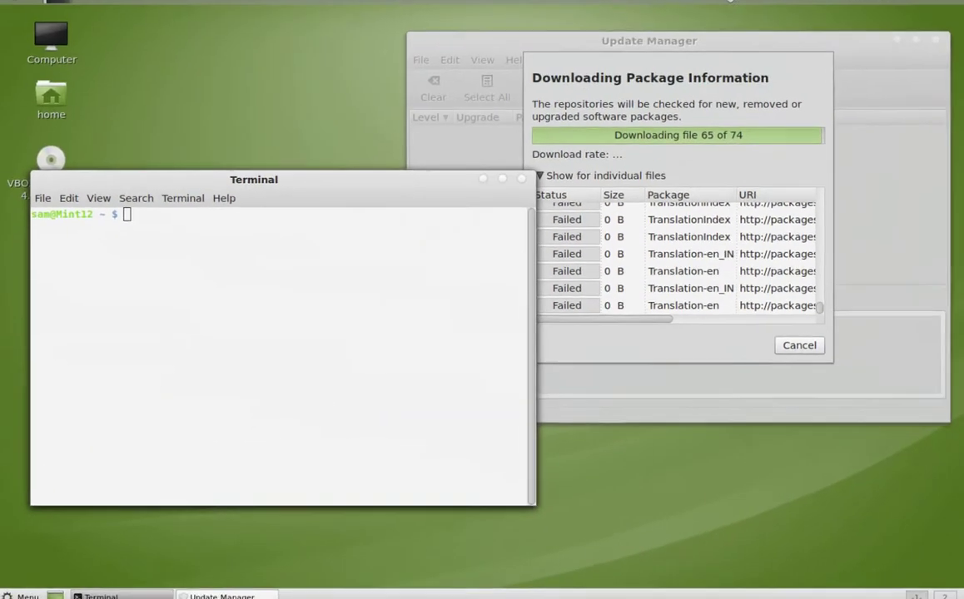
key(super)
key(super)
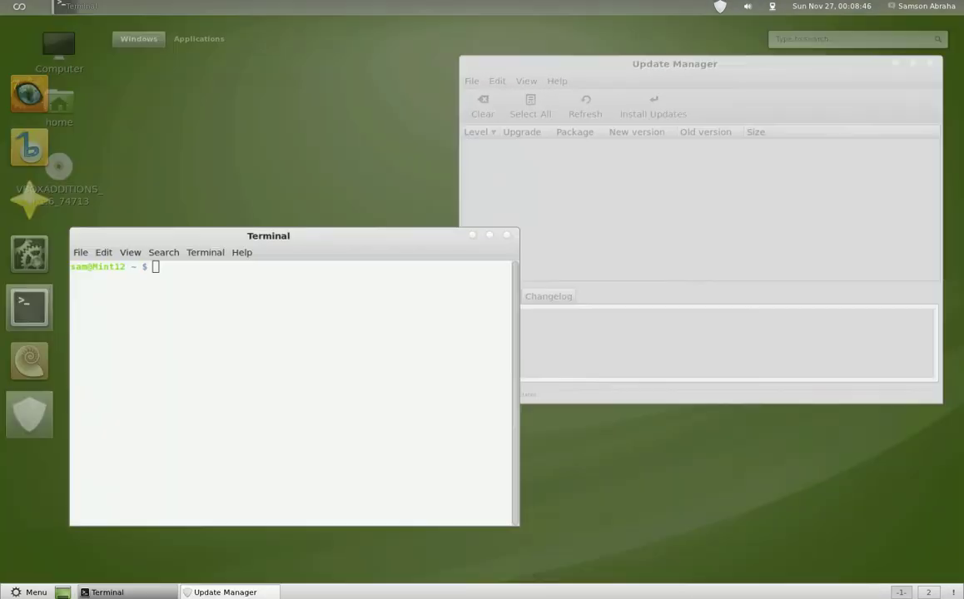
right_click(126, 592)
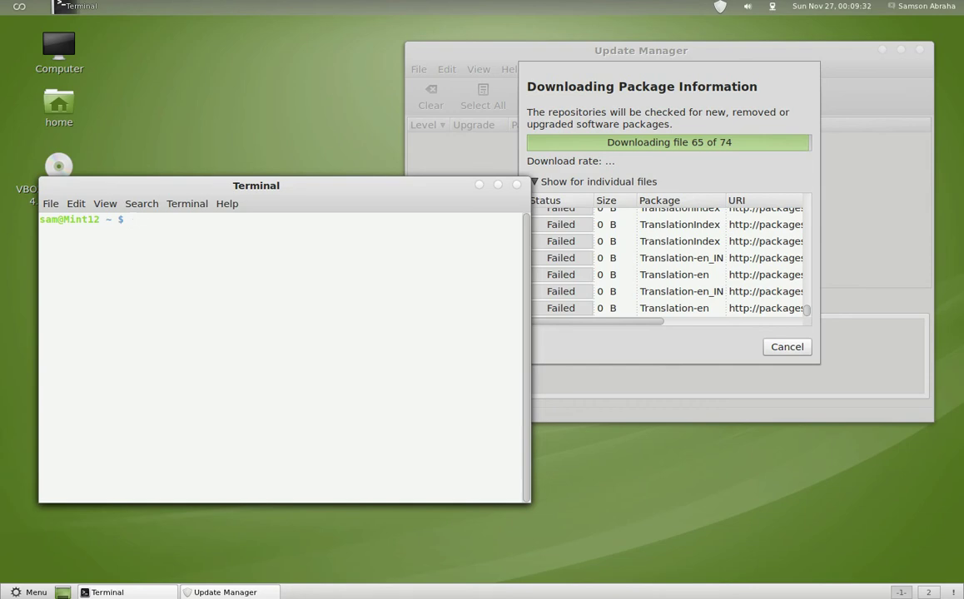
- Move the Terminal window to the second workspace in the overview, and return to Update Manager on the first workspace
mouse_move(1, 2)
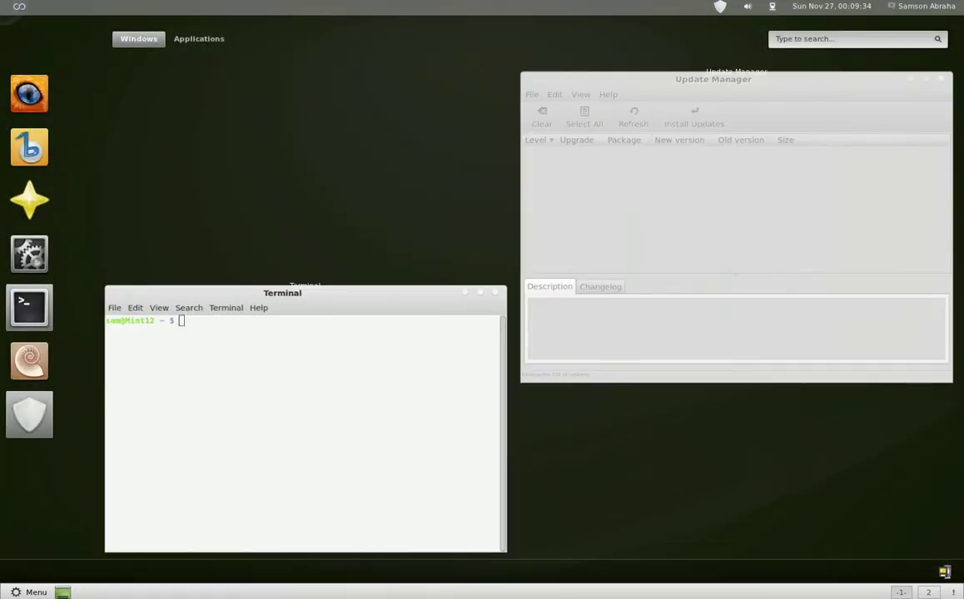
mouse_move(957, 133)
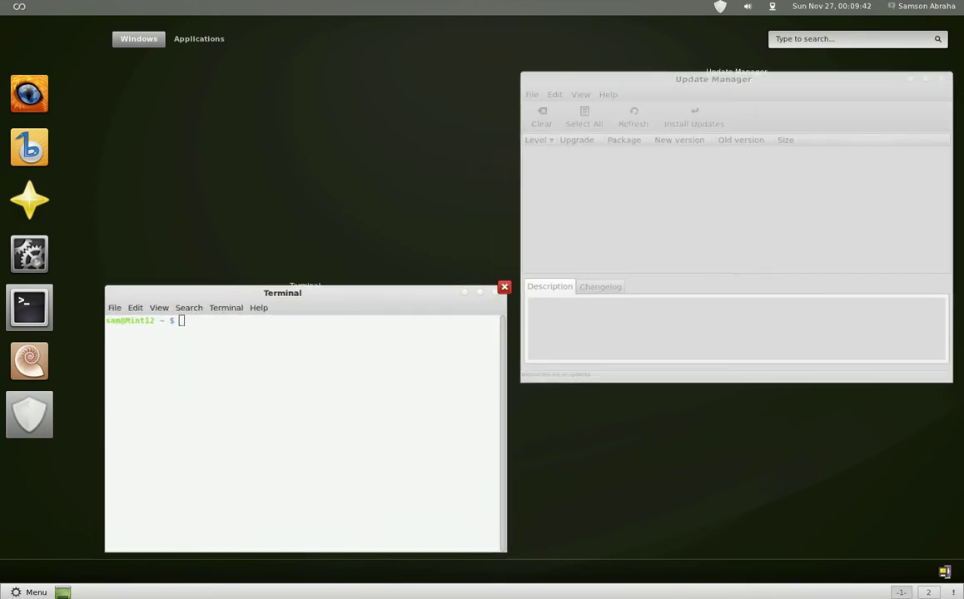
drag(306, 419, 706, 278)
mouse_move(654, 235)
mouse_down()
mouse_move(791, 213)
mouse_move(883, 171)
mouse_move(870, 162)
mouse_move(847, 185)
mouse_up()
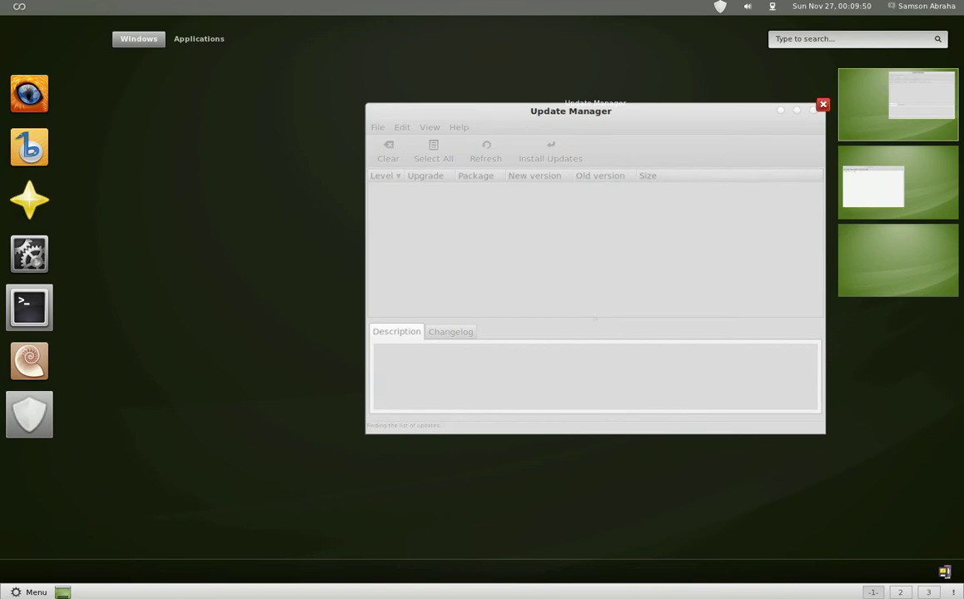
click(595, 268)
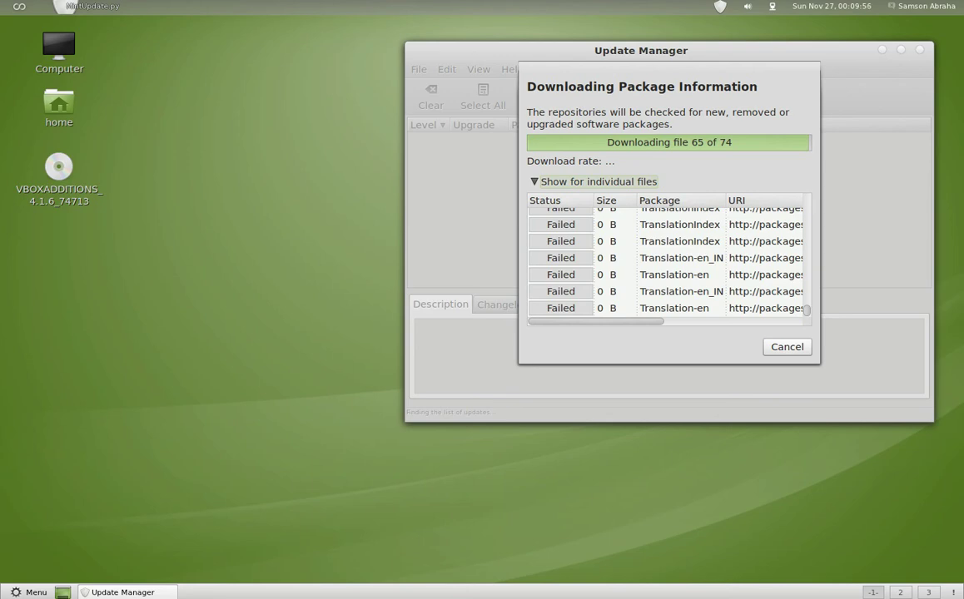
- Cycle through the three workspaces on the desktop and again in the overview, returning to the first
key(ctrl+alt+Down)
key(ctrl+alt+Down)
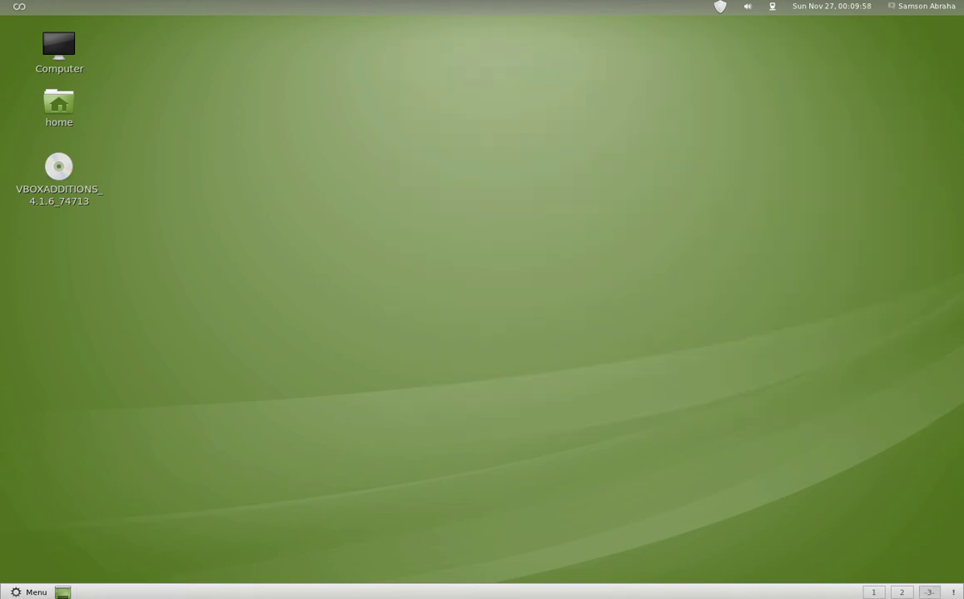
key(ctrl+alt+Up)
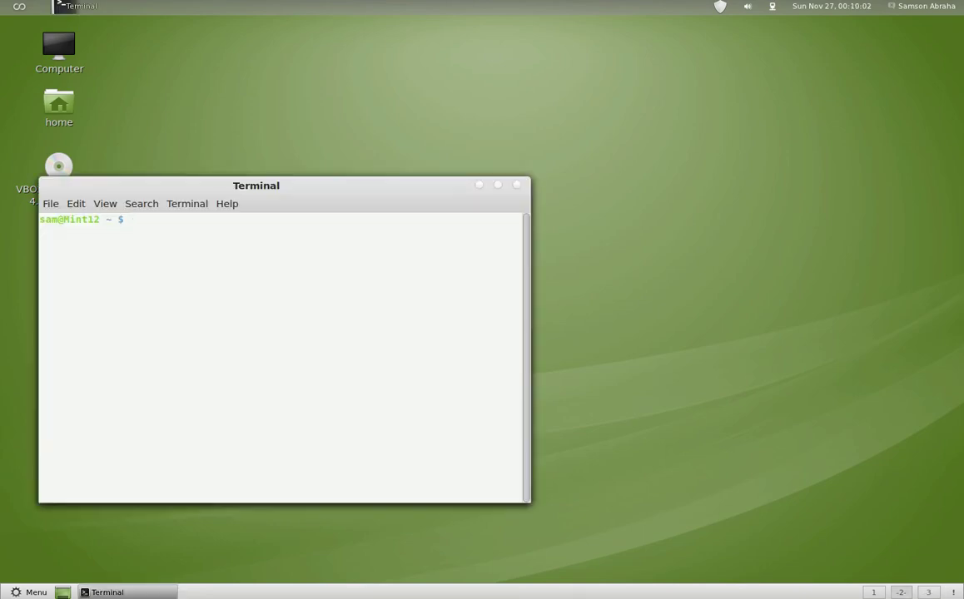
key(ctrl+alt+Up)
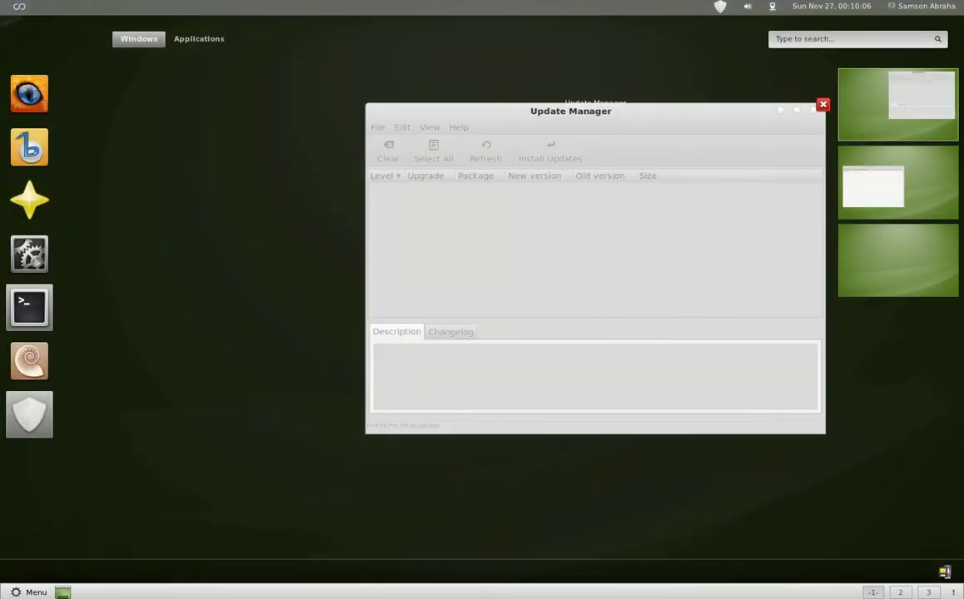
key(ctrl+alt+Down)
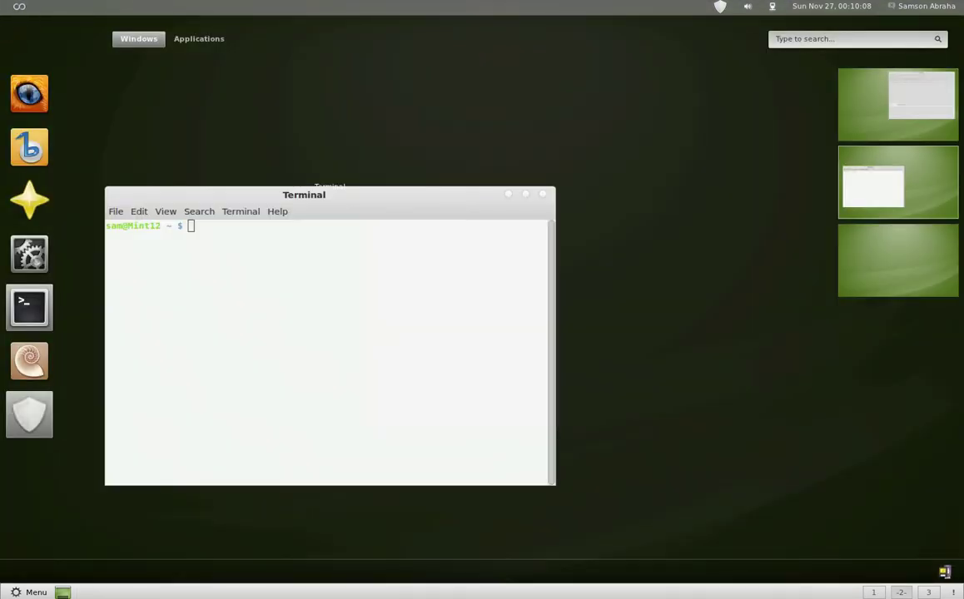
key(ctrl+alt+Down)
key(ctrl+alt+Up)
key(ctrl+alt+Up)
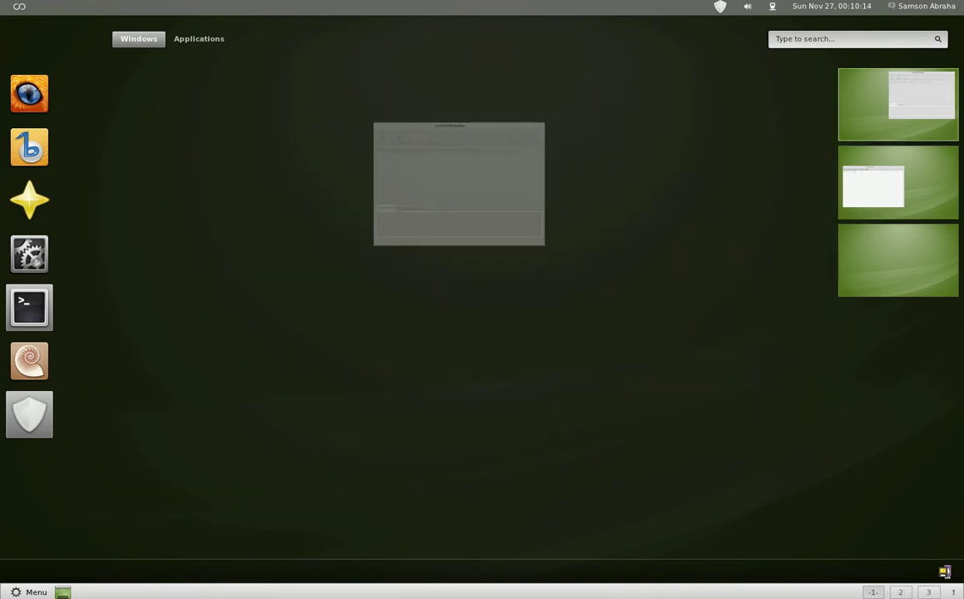
- Rearrange the windows across the workspaces in the overview, placing Update Manager on workspace 2 and Terminal on workspace 3
drag(633, 208, 876, 279)
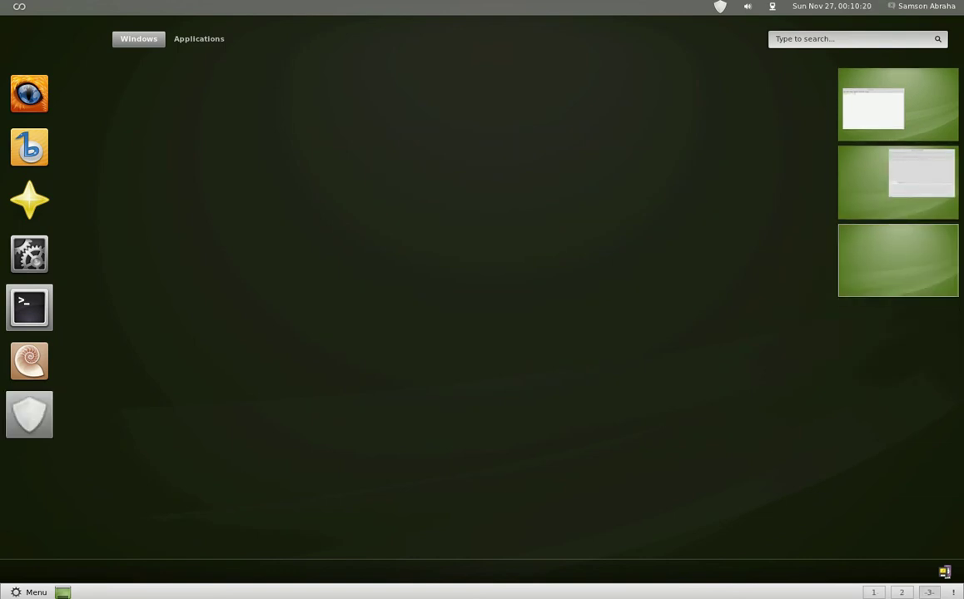
click(29, 308)
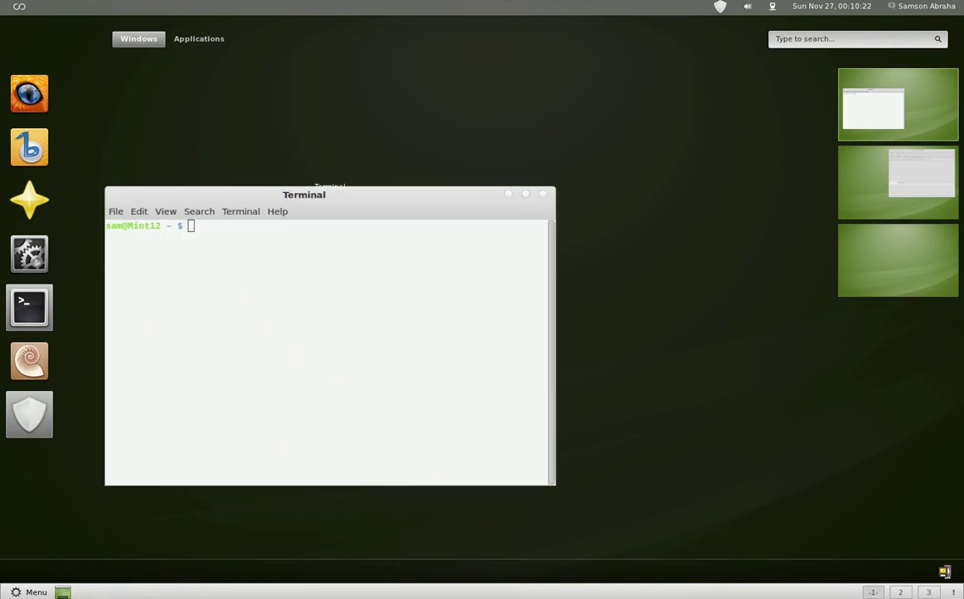
drag(330, 250, 884, 266)
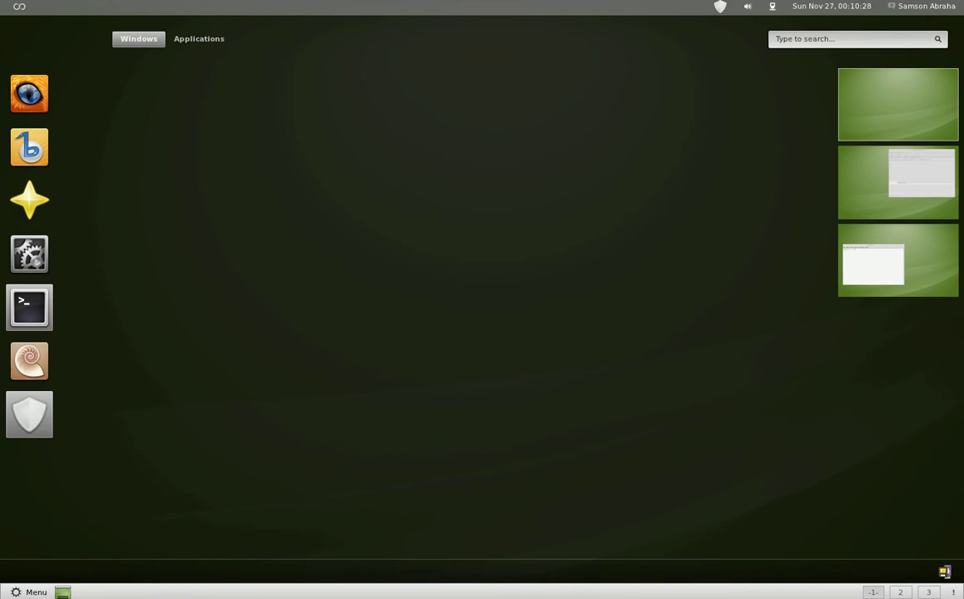
- Switch to workspace 2, leave the overview and move the Update Manager window to the middle of the desktop
key(super)
key(ctrl+alt+Down)
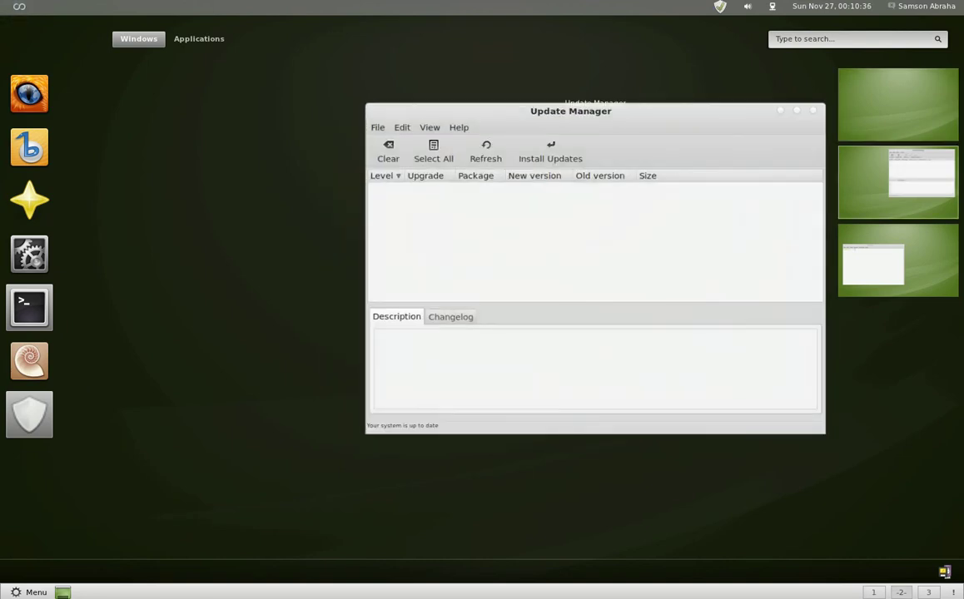
key(super)
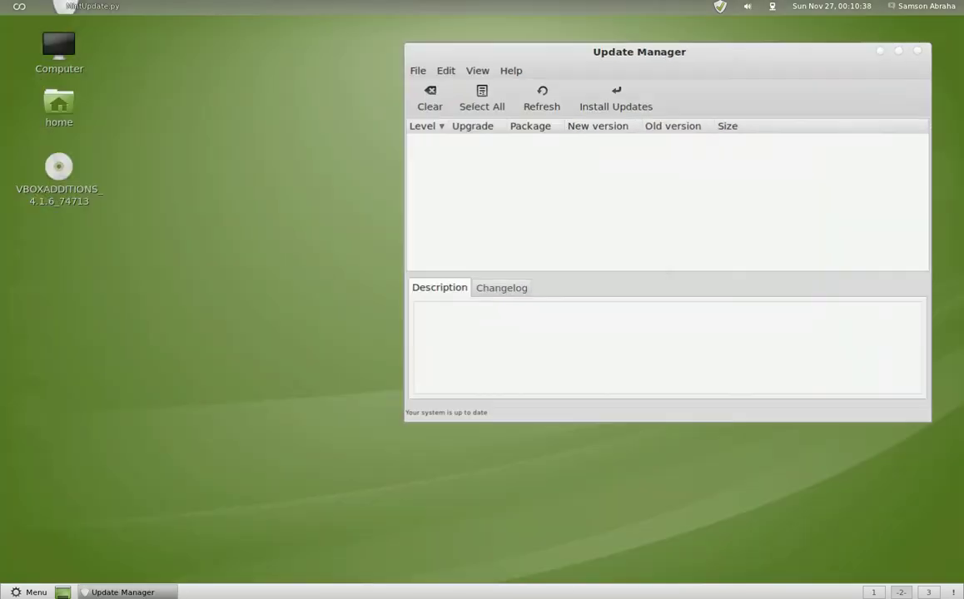
drag(640, 50, 462, 116)
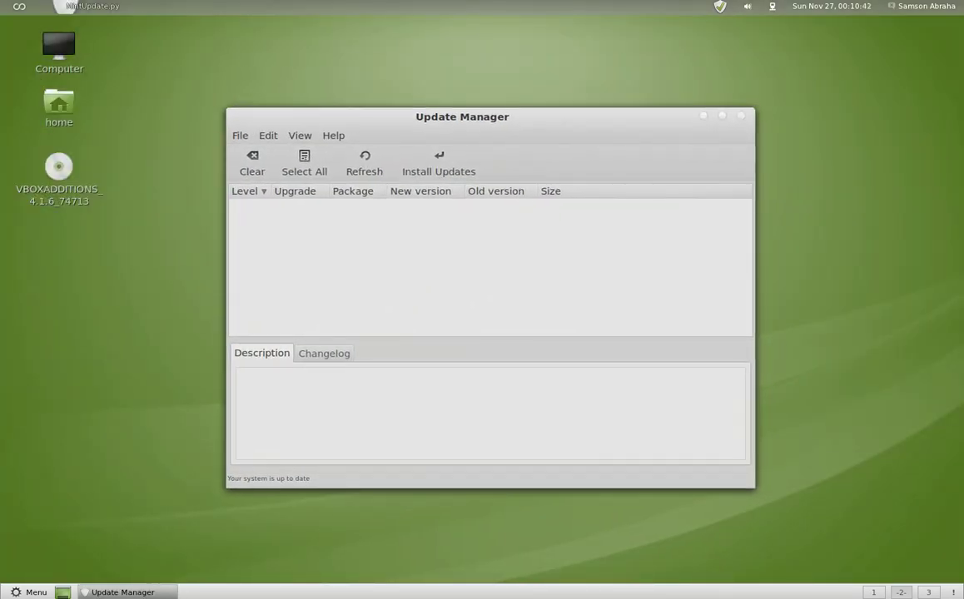
right_click(597, 118)
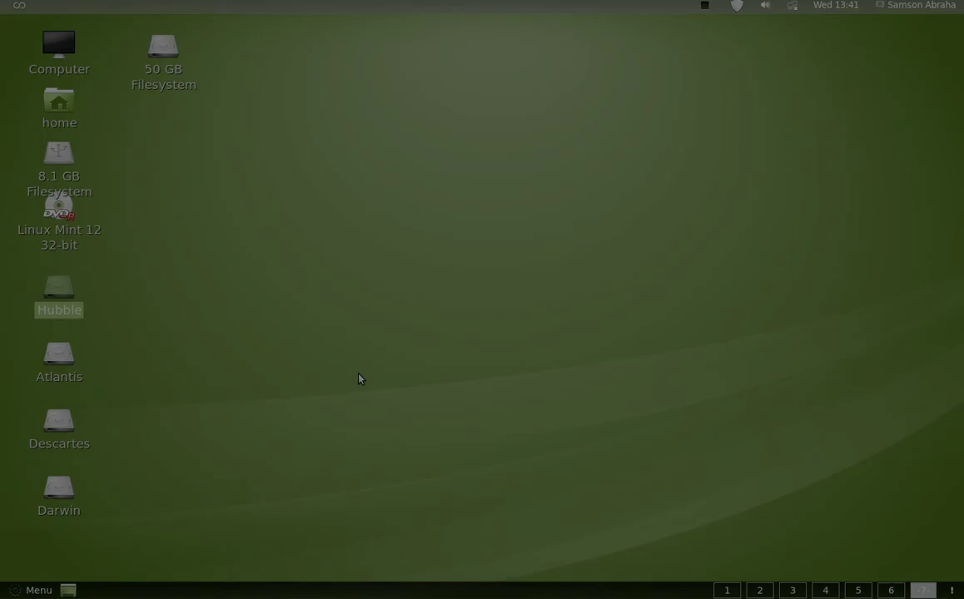
- Search the overview for "software" and launch Software Manager
key(super)
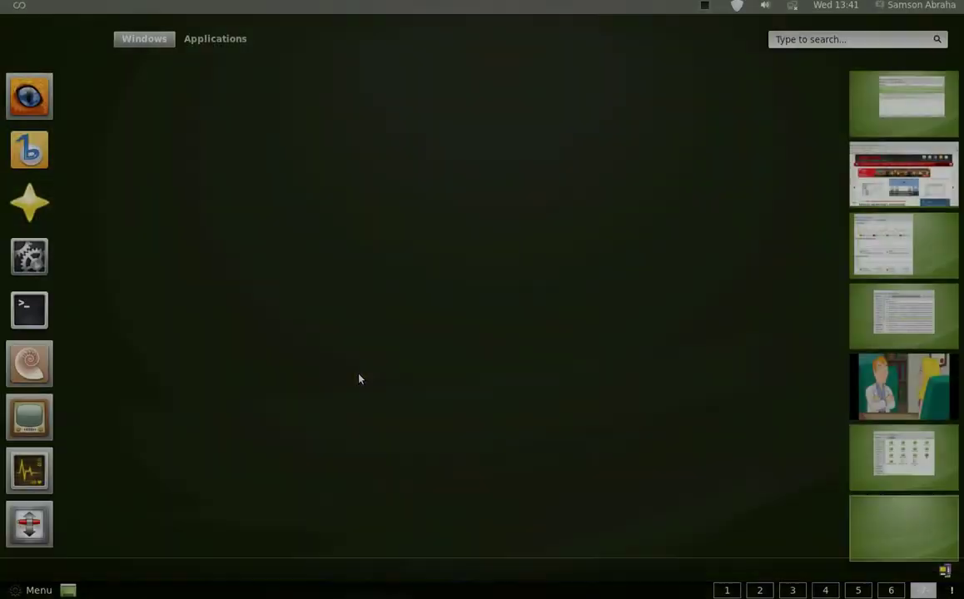
text(software)
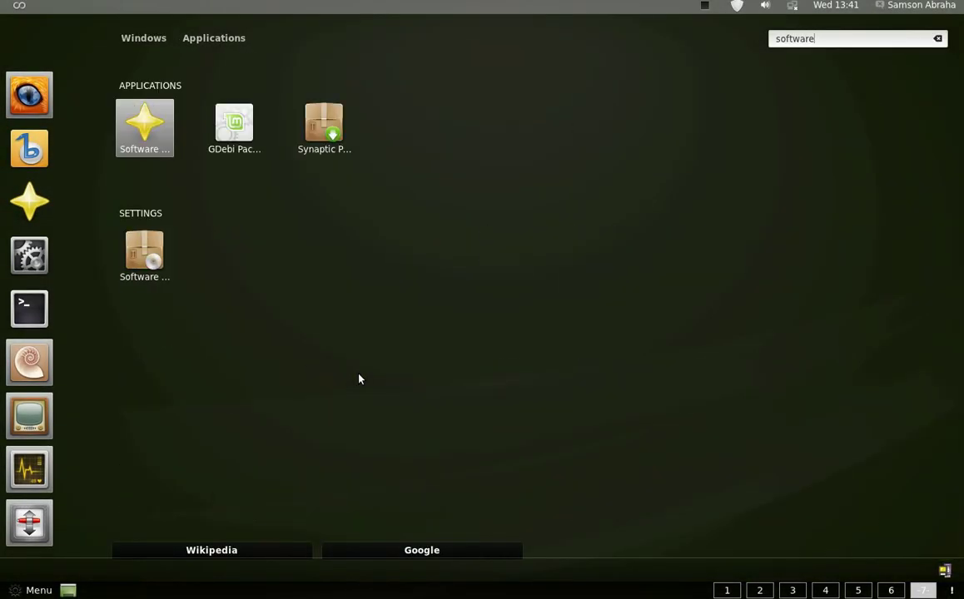
key(Return)
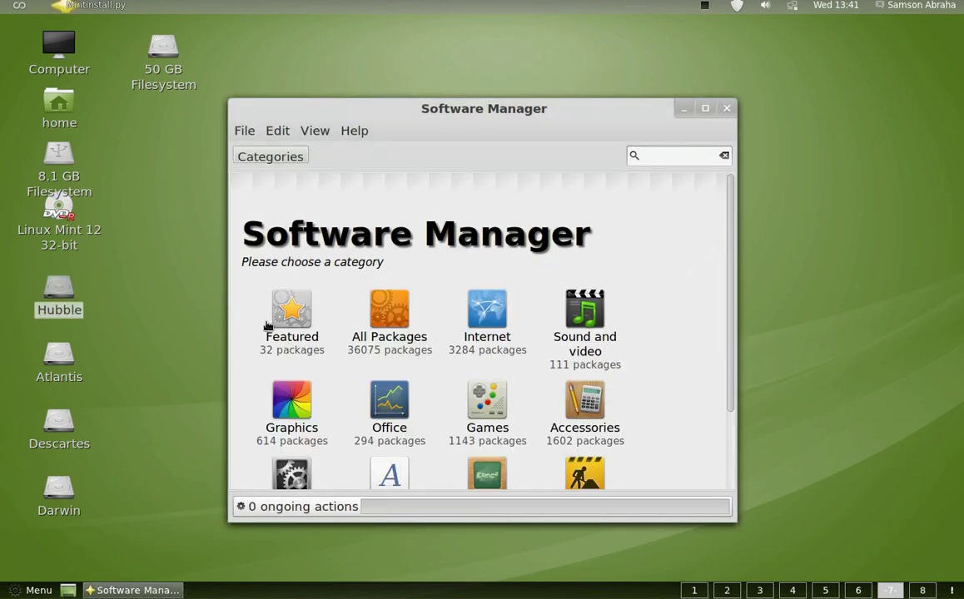
- Look up gparted in the Featured category, view its enlarged screenshot and return to the package page
click(291, 341)
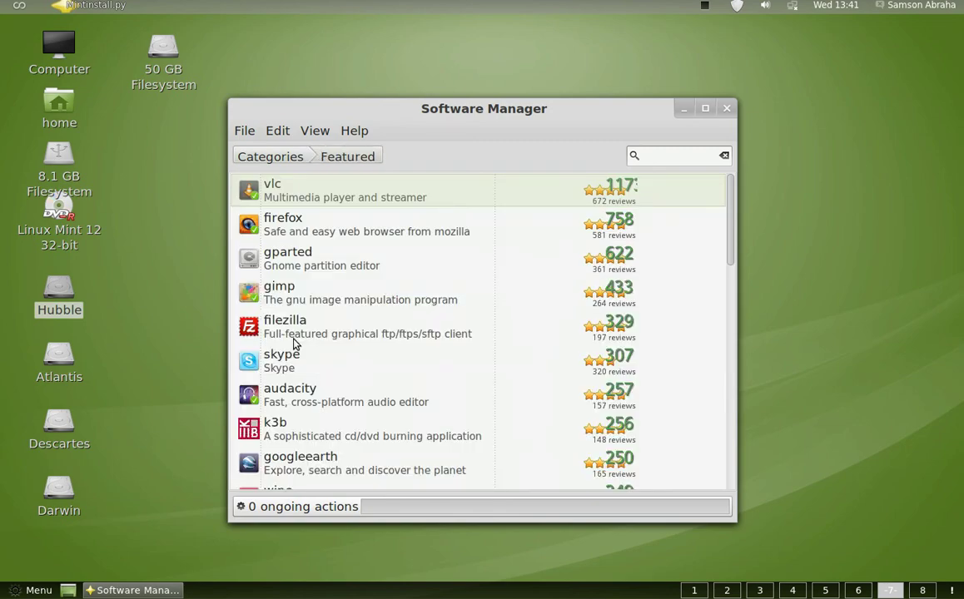
click(303, 270)
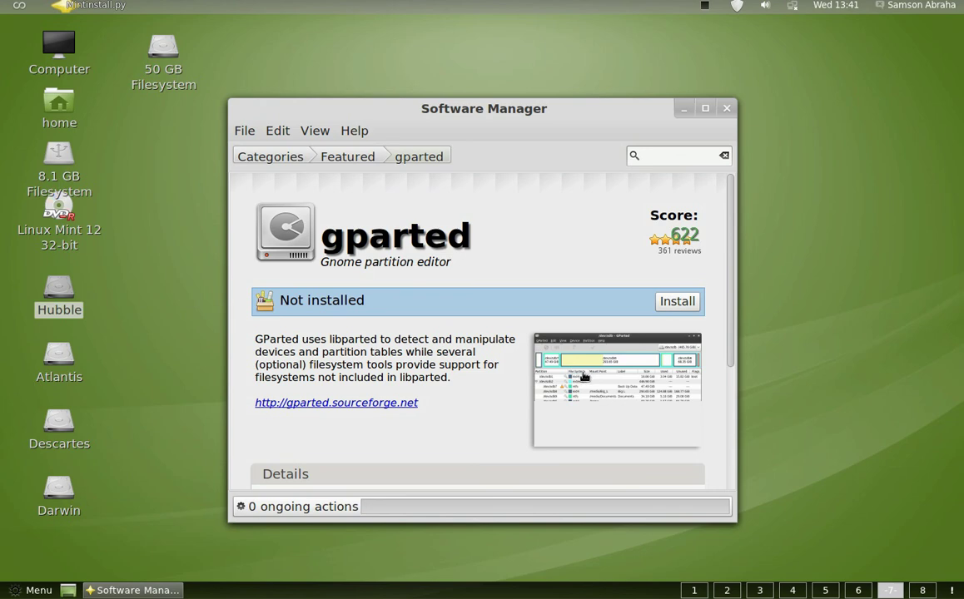
click(576, 373)
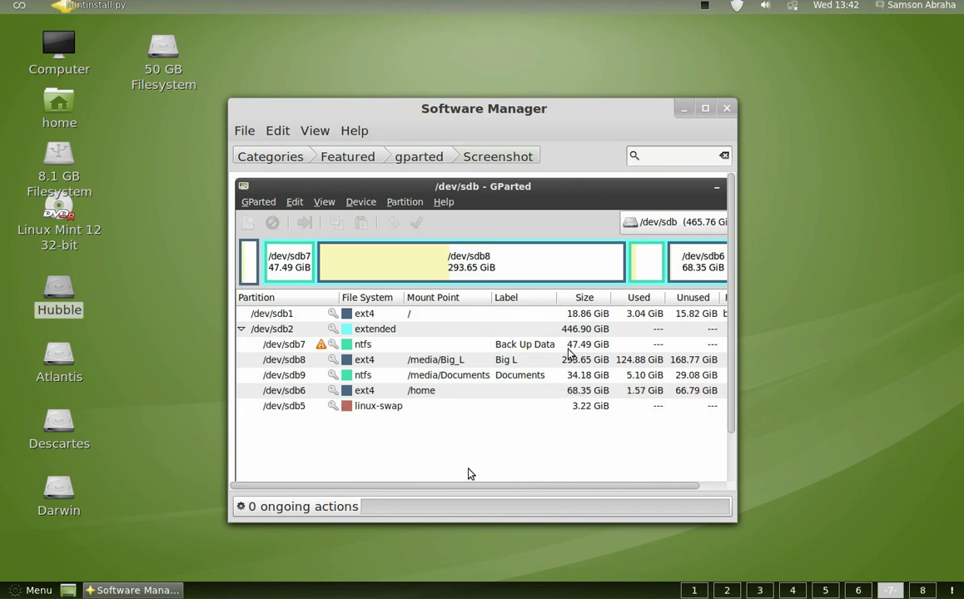
click(432, 167)
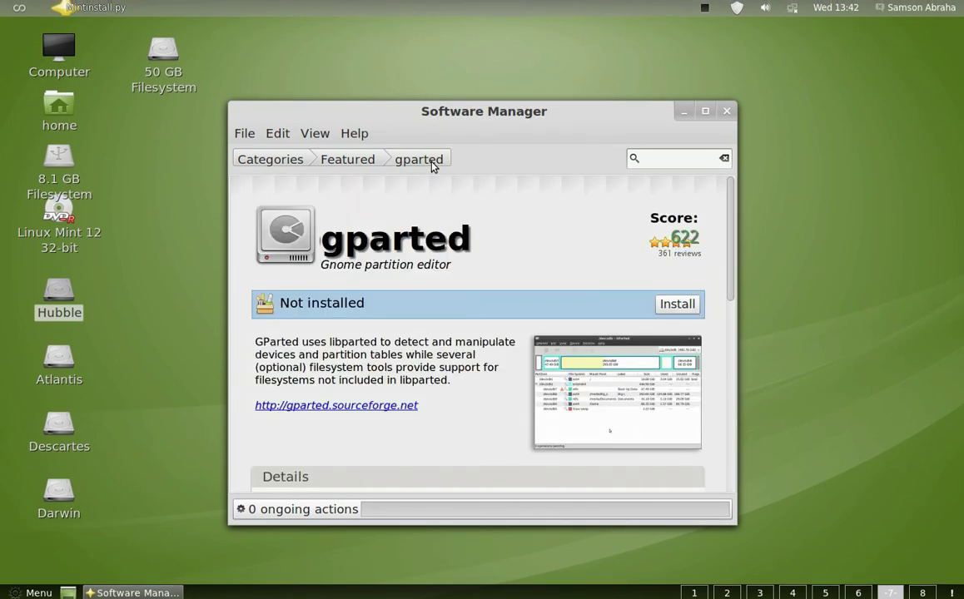
- Install gparted, authenticating with the account password, and show the active installation tasks
click(668, 305)
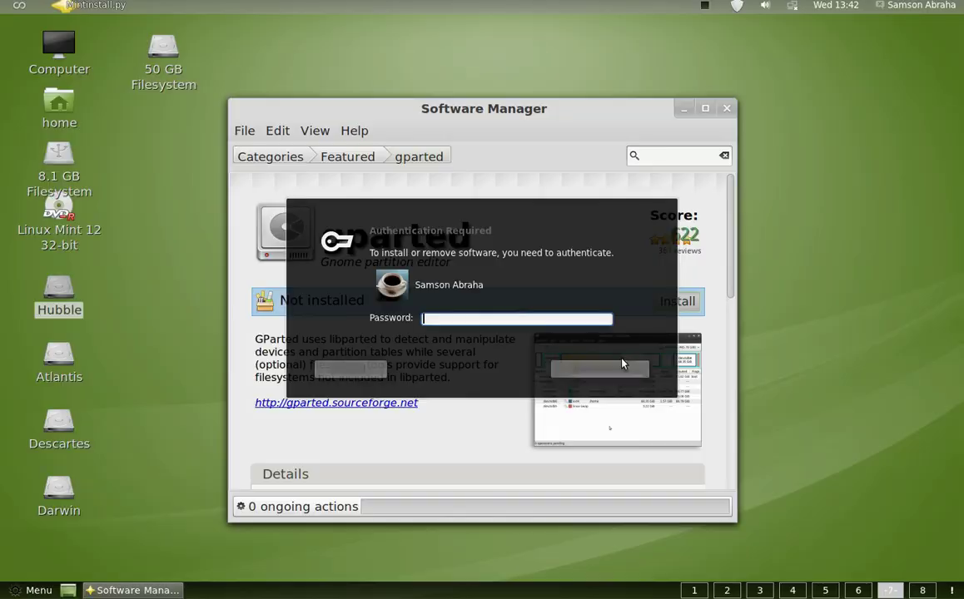
text(●●●●●●●●●●)
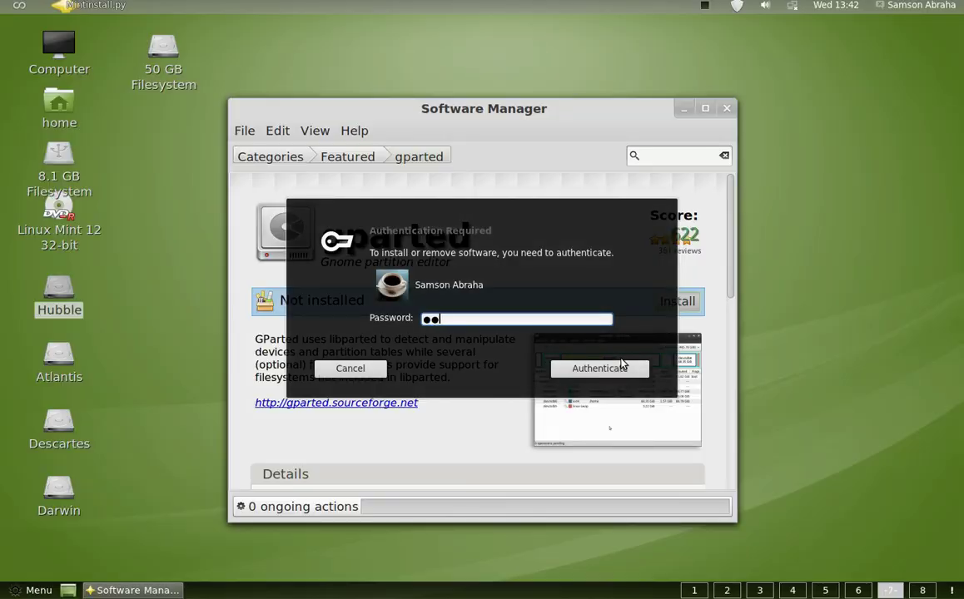
click(621, 365)
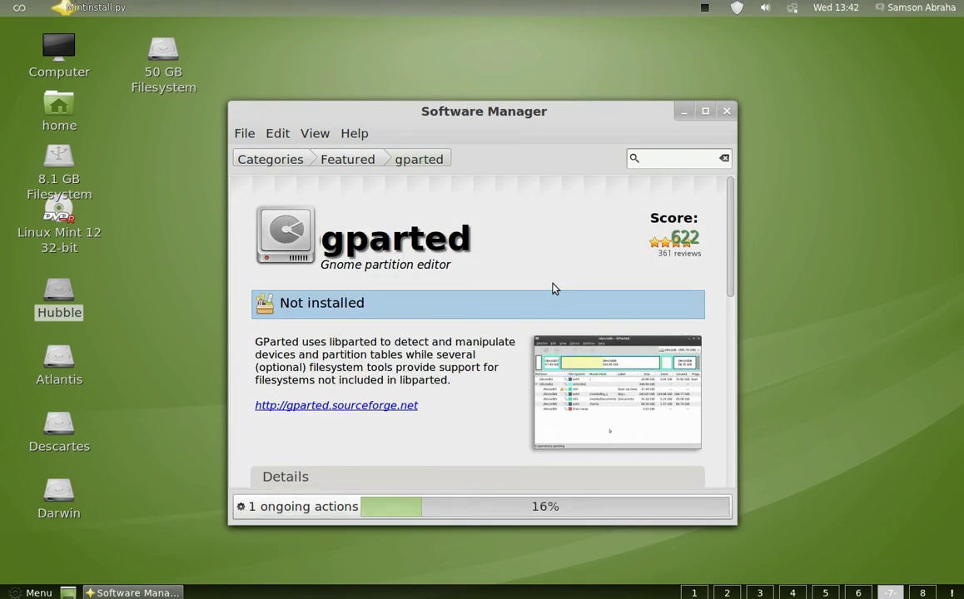
click(442, 511)
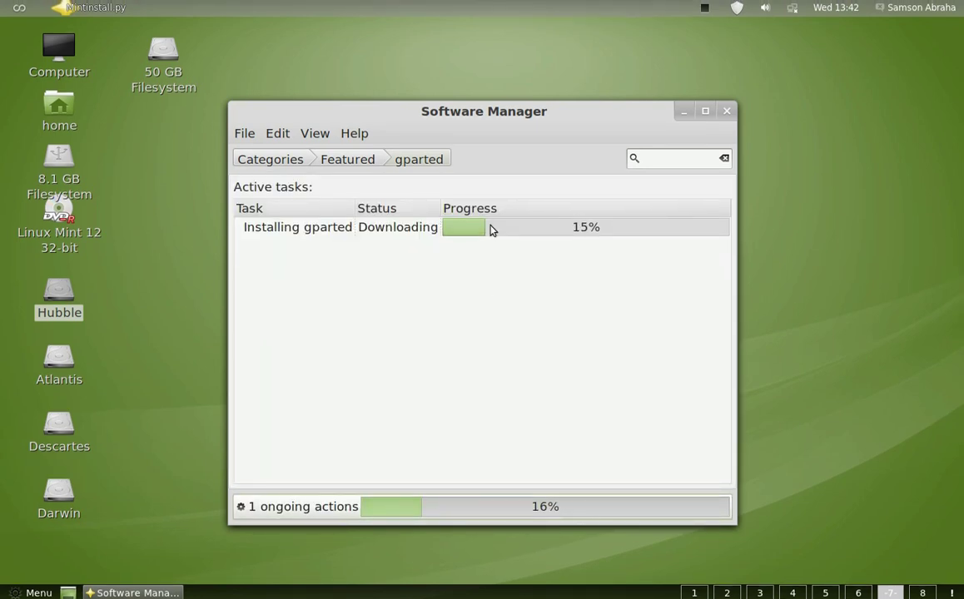
- Open the skype package from the Featured category and install it, authenticating with the account password
click(370, 164)
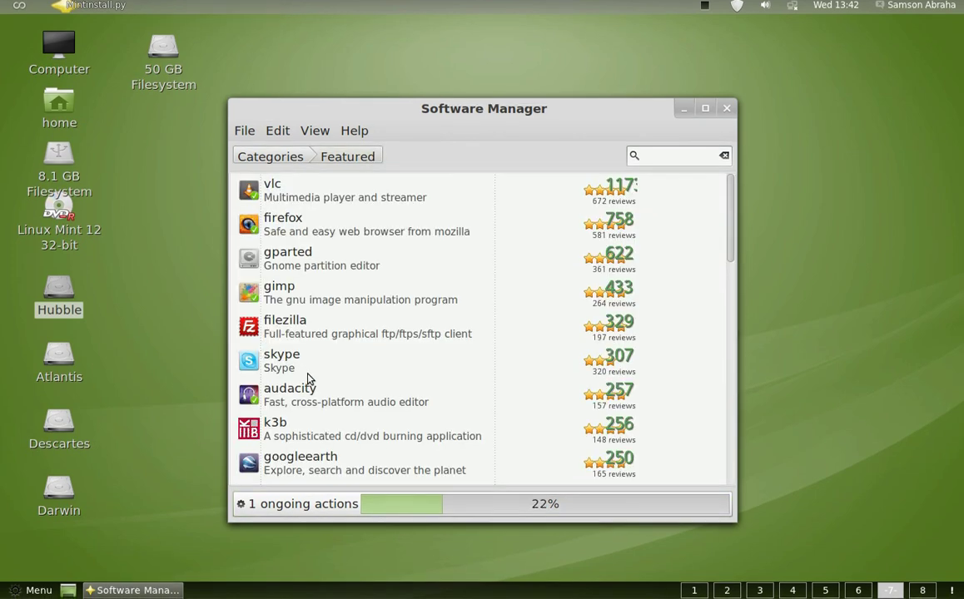
click(310, 369)
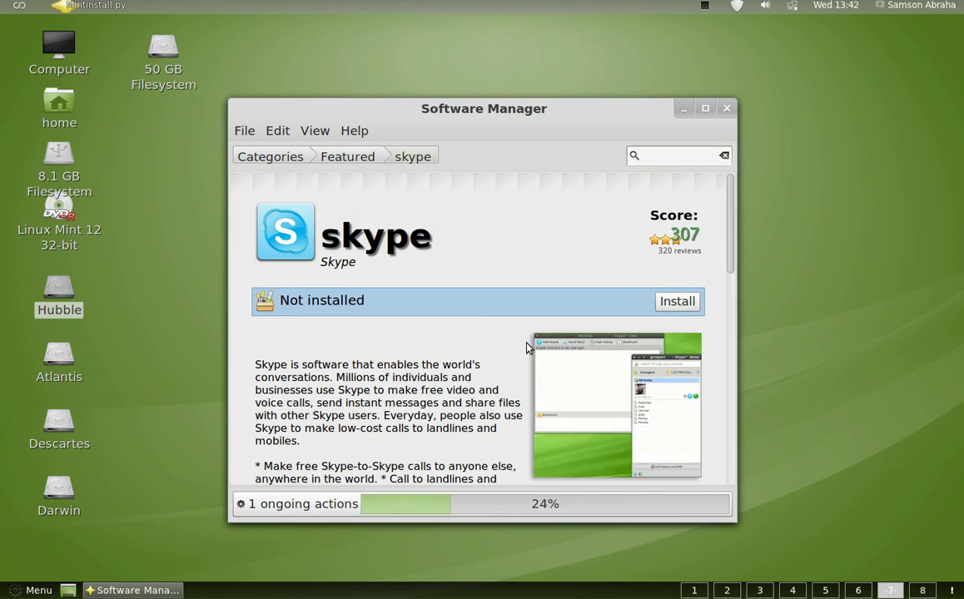
click(676, 301)
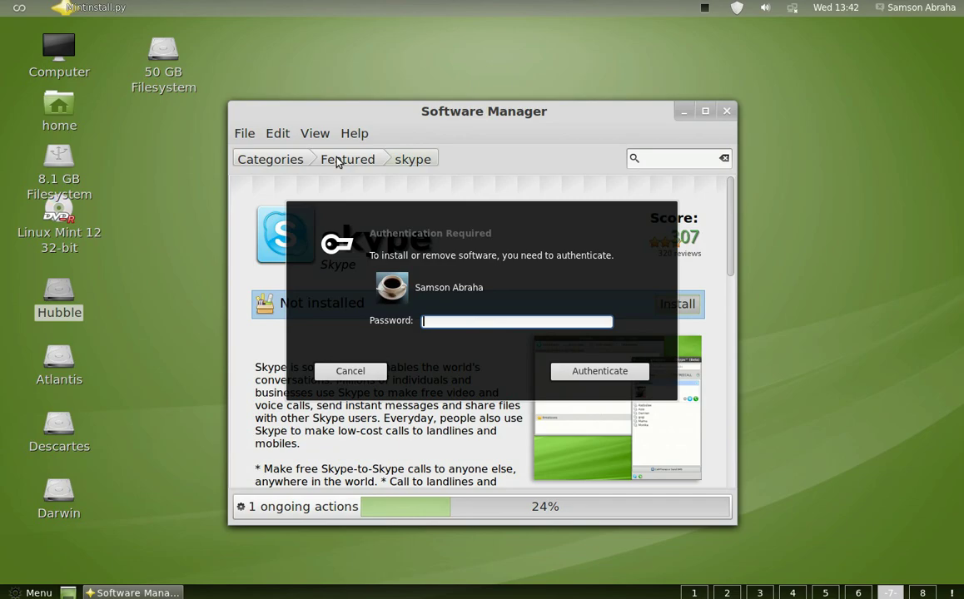
text(******)
key(Return)
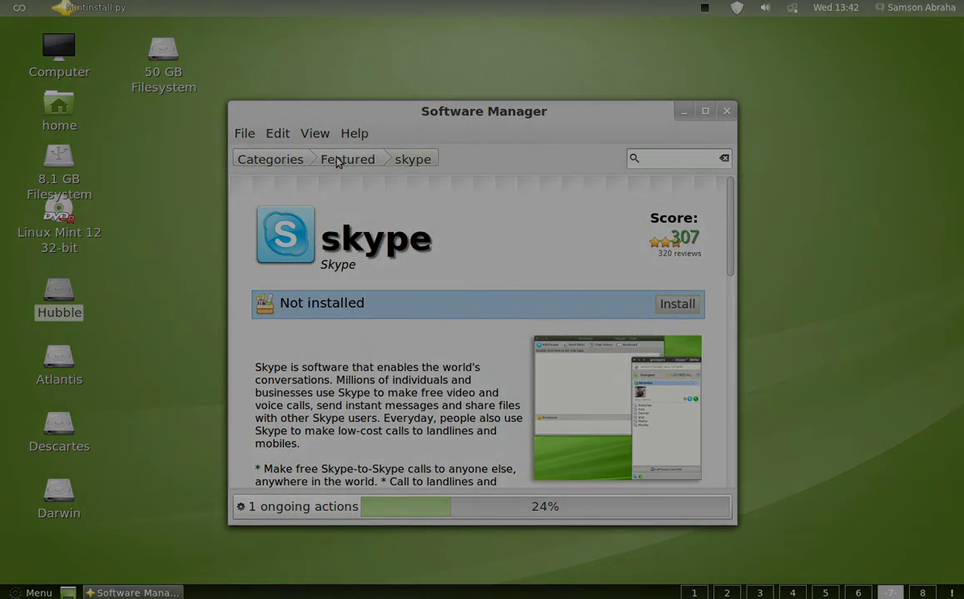